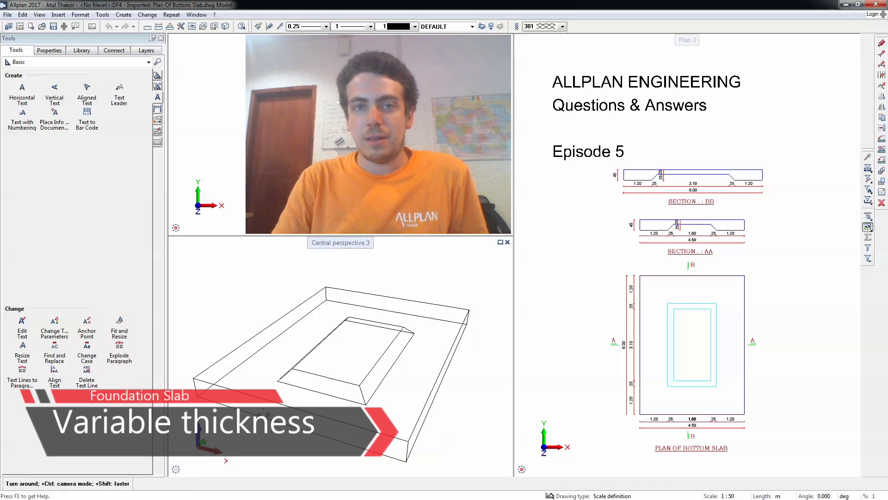
Step: Switch the Central perspective to a textured render and orbit the concrete slab
left_click_drag(263, 409, 653, 433)
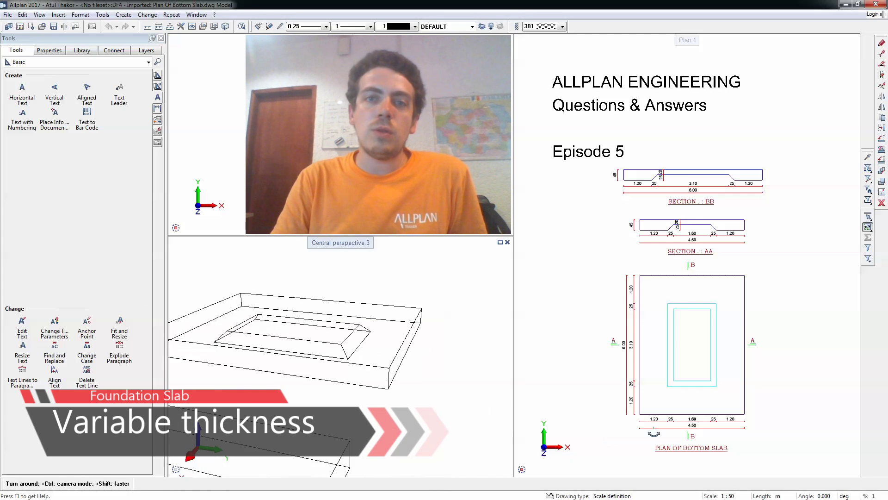
left_click_drag(340, 356, 296, 467)
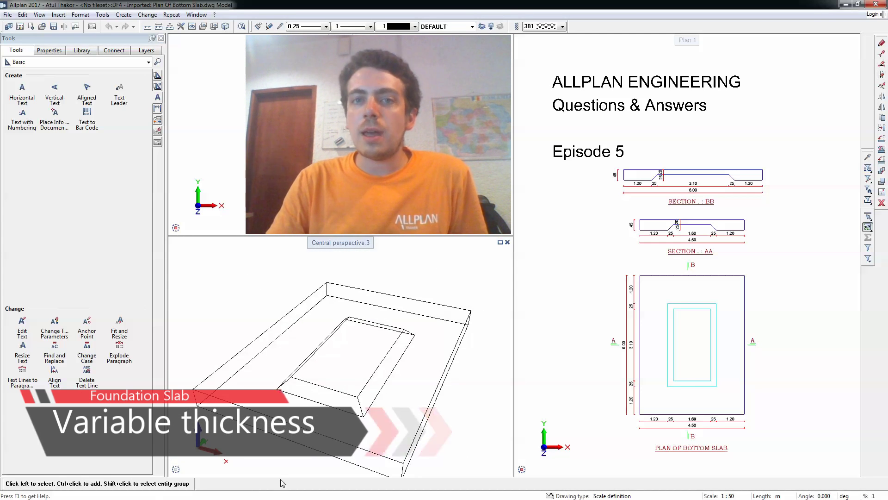
left_click(506, 469)
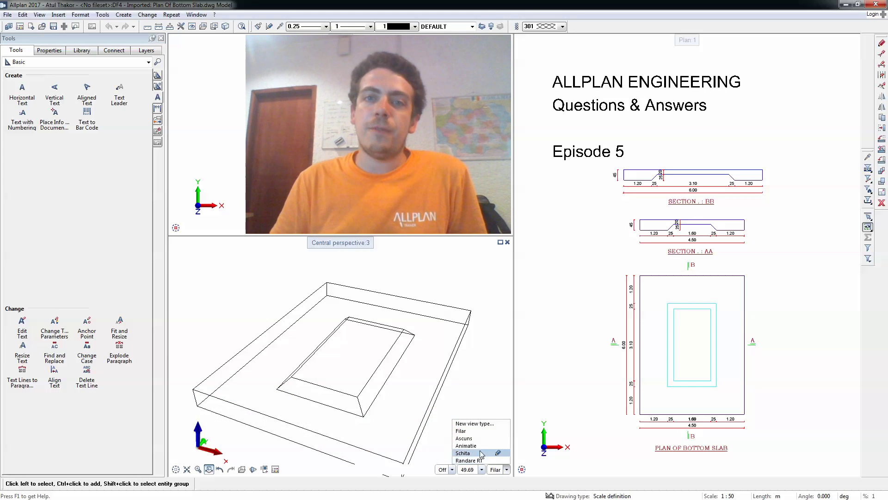
left_click(481, 453)
left_click_drag(407, 403, 437, 372)
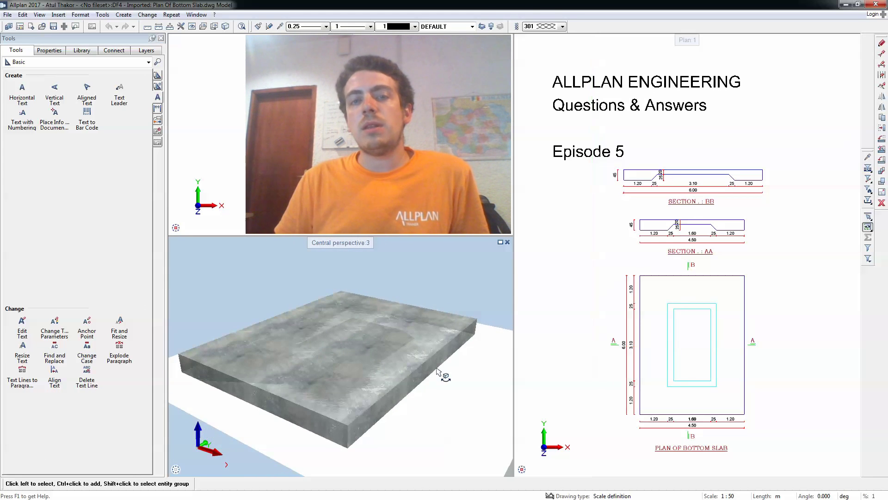
Step: Zoom the Plan:1 window onto the Section BB and AA dimensions
scroll(312, 343, "up", 5)
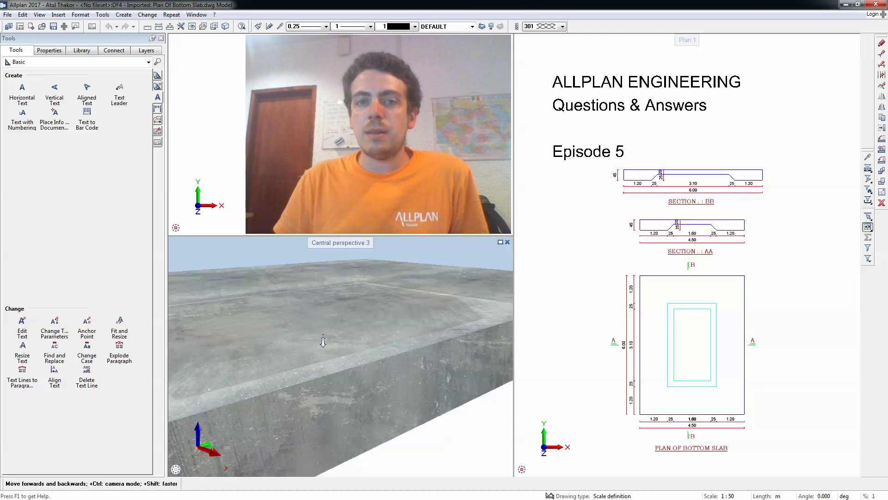
left_click_drag(323, 341, 434, 362)
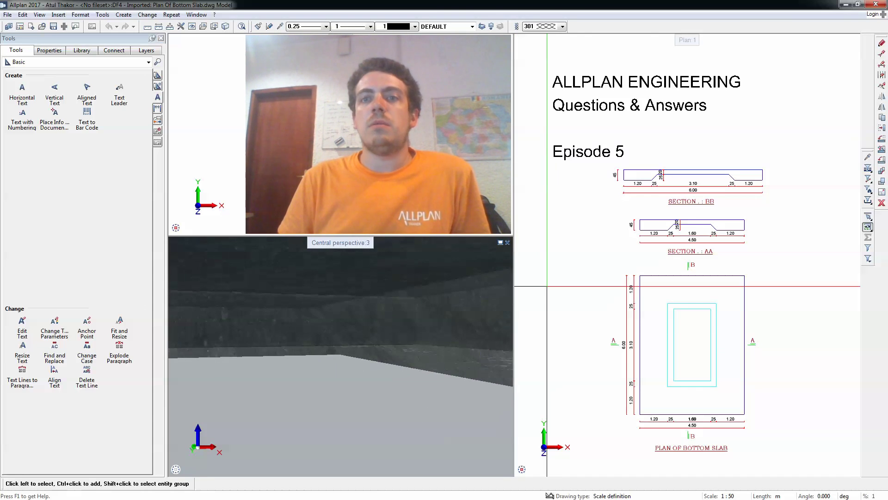
scroll(666, 175, "up", 5)
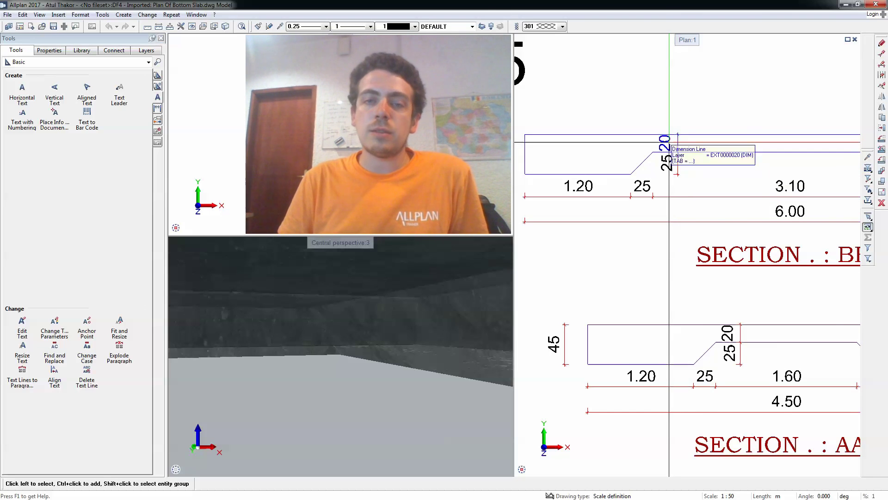
scroll(668, 147, "down", 4)
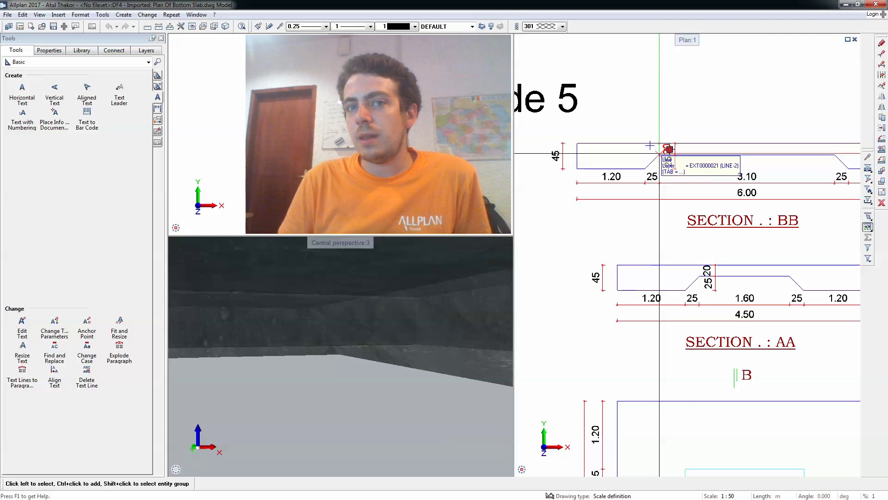
scroll(668, 148, "down", 3)
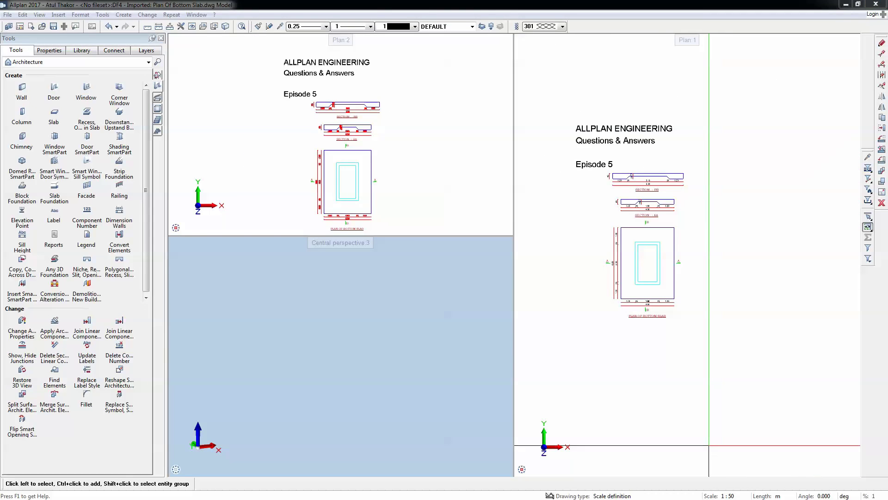
Step: Keep the Architecture family, start Slab Foundation, and place its first corner beside the plan
left_click(95, 63)
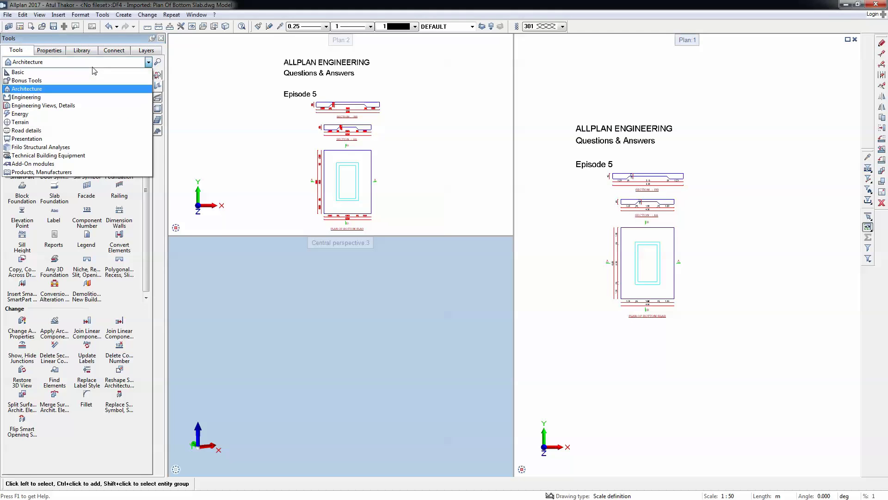
left_click(143, 90)
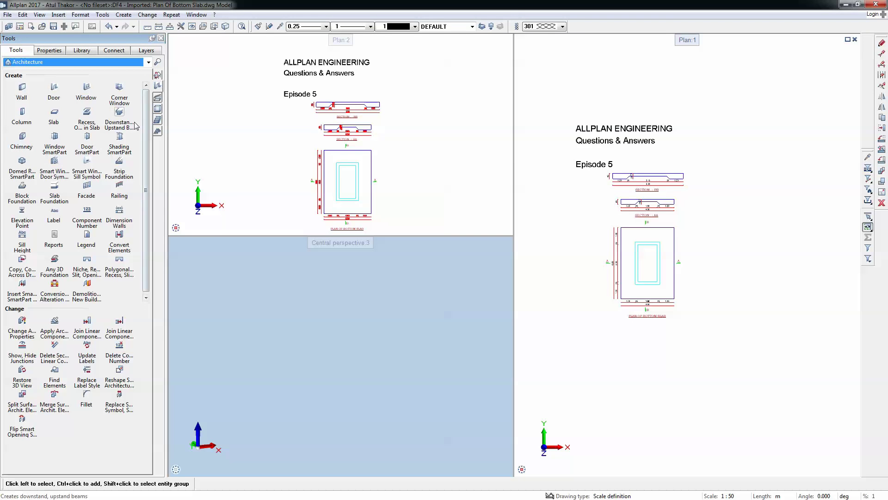
left_click(58, 195)
scroll(709, 314, "up", 3)
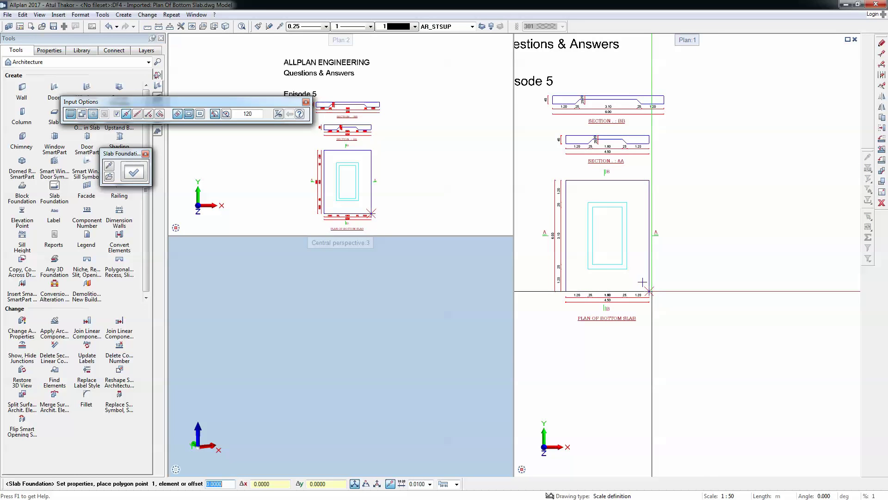
left_click(709, 291)
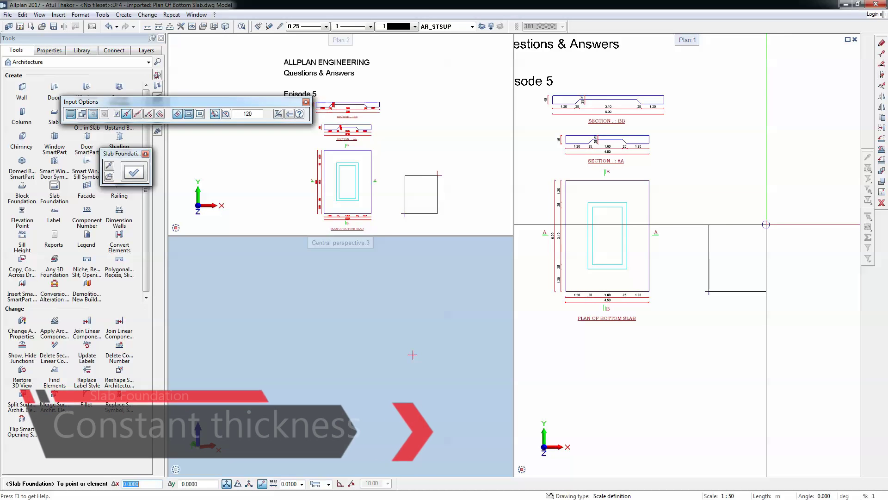
Step: Finish the slab foundation with Δx 4.5 and Δy 6, then view the concrete block in 3D
type("4")
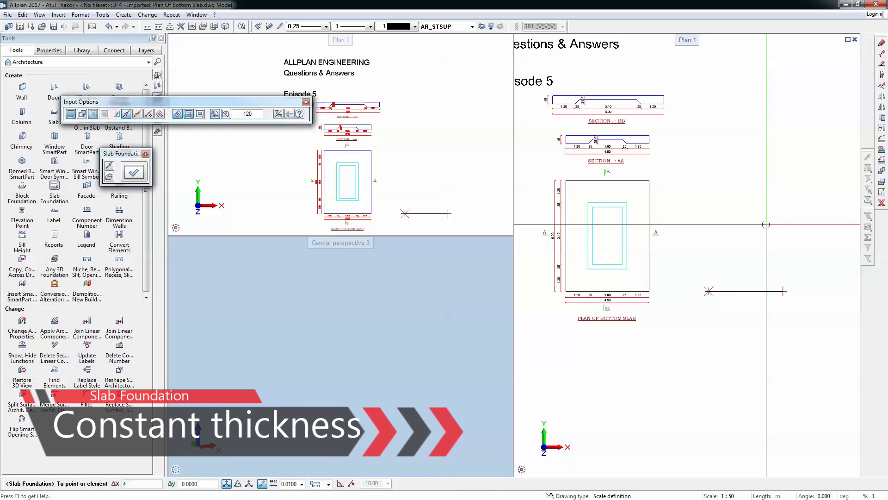
type(".")
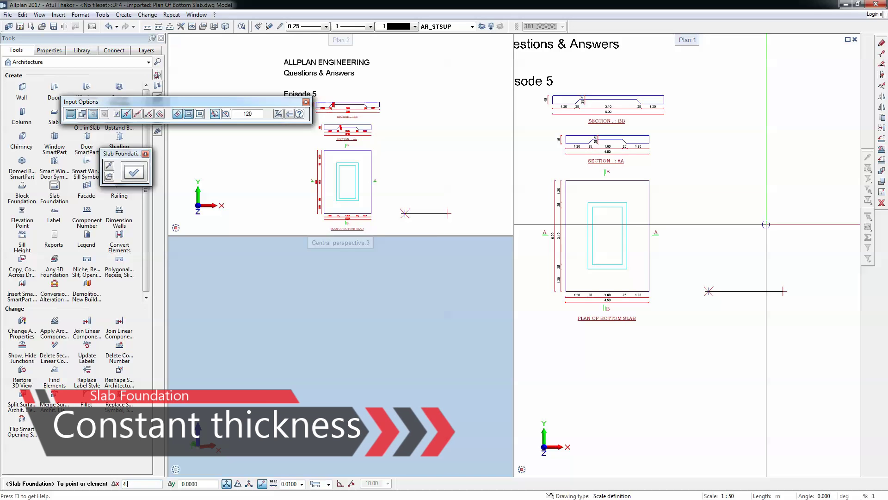
type("5000")
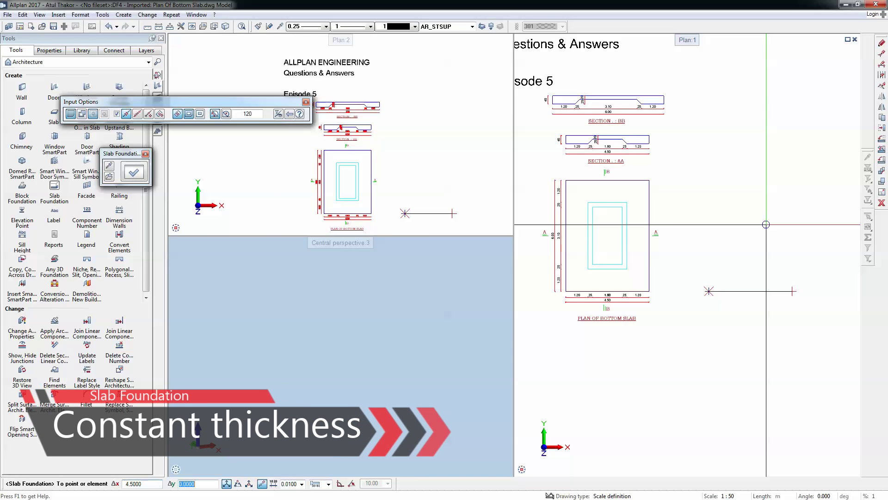
key("Tab")
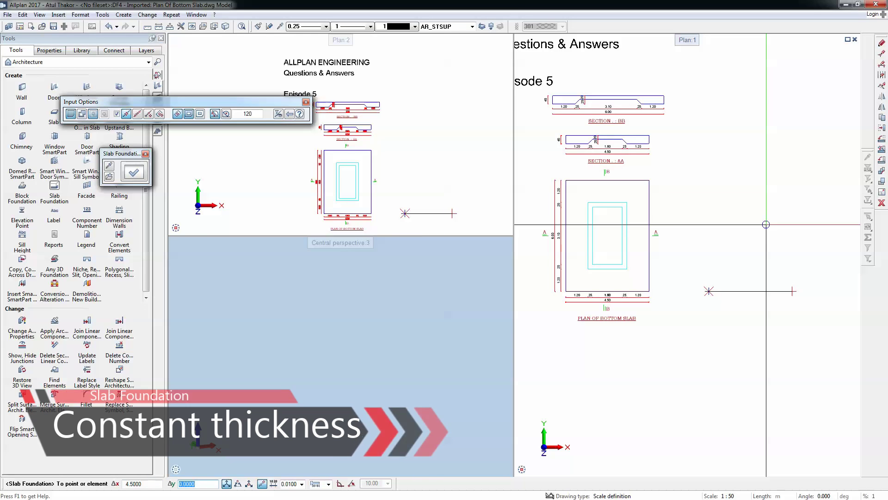
type("6")
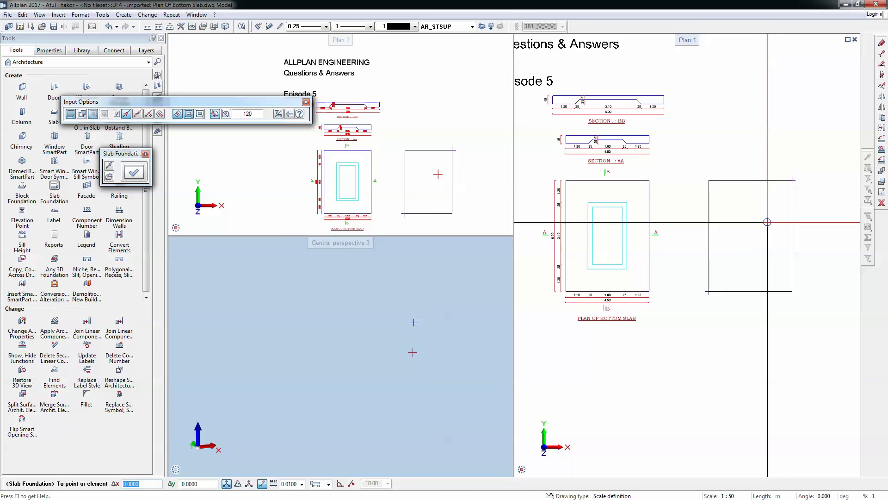
key("Escape")
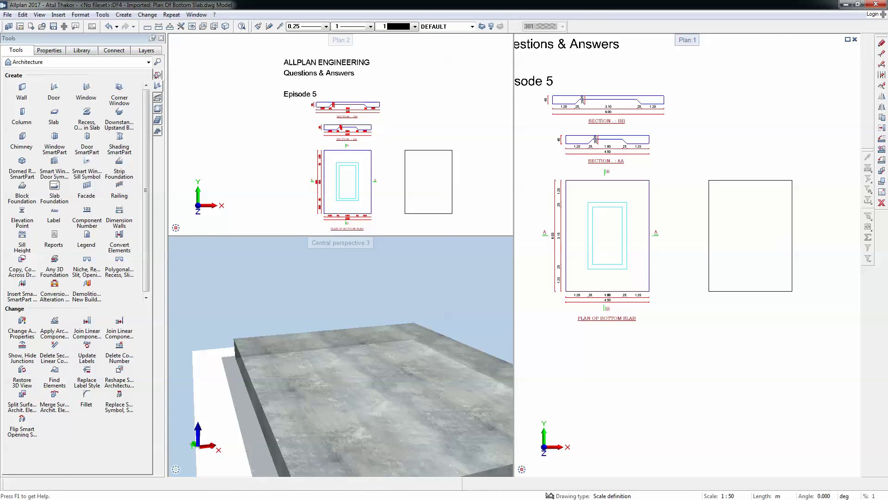
scroll(446, 283, "down", 3)
middle_click_drag(452, 307, 441, 311)
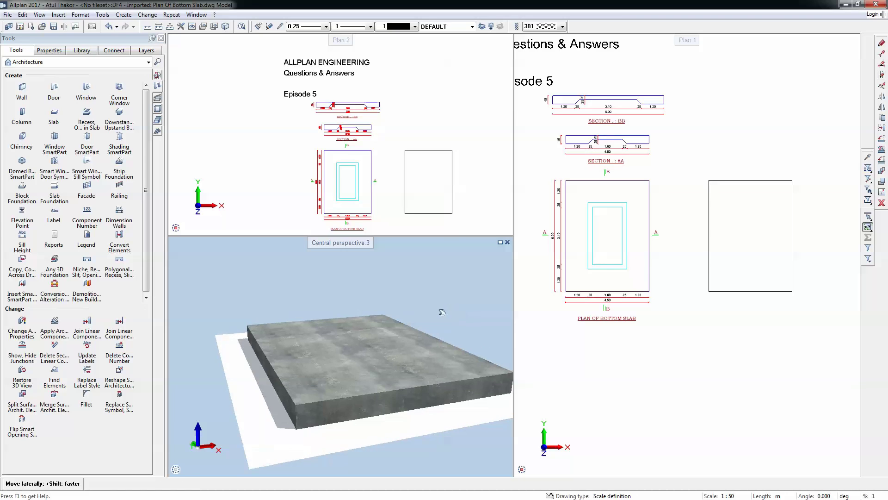
scroll(785, 259, "up", 1)
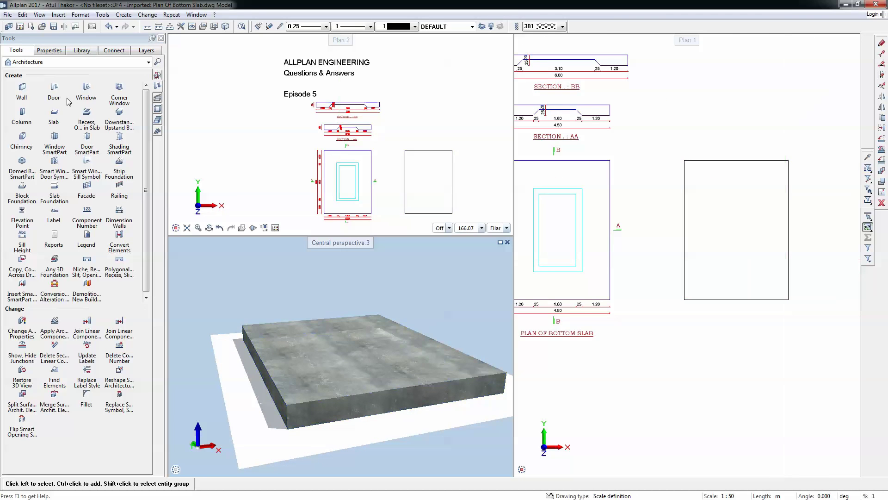
Step: Pick the new slab and set its recess to height 0.25 with BL = BL slab
left_click(86, 113)
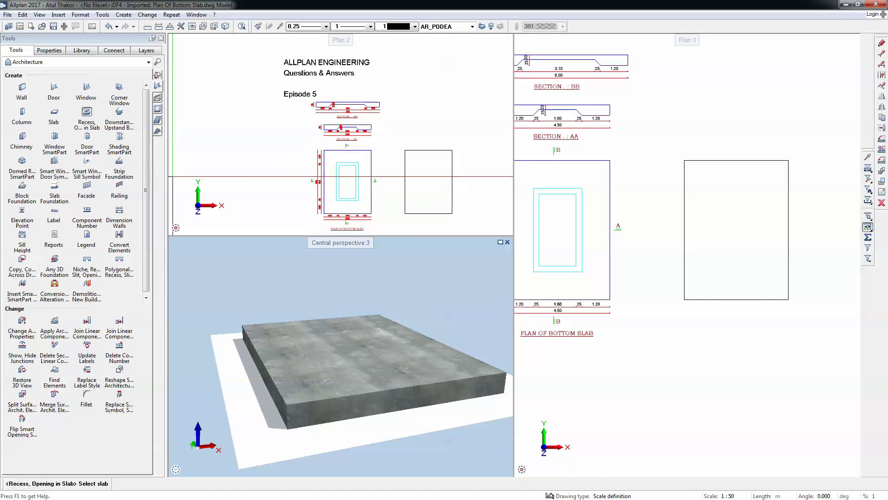
left_click(685, 229)
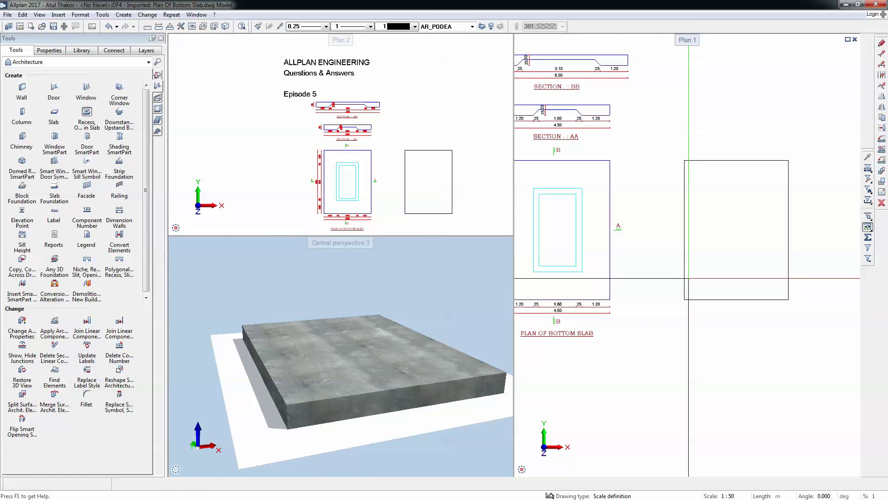
left_click(132, 172)
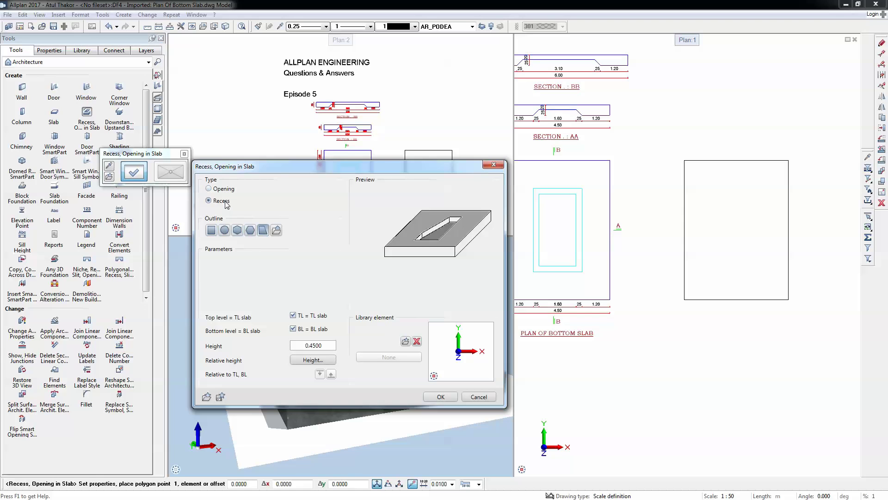
left_click(313, 360)
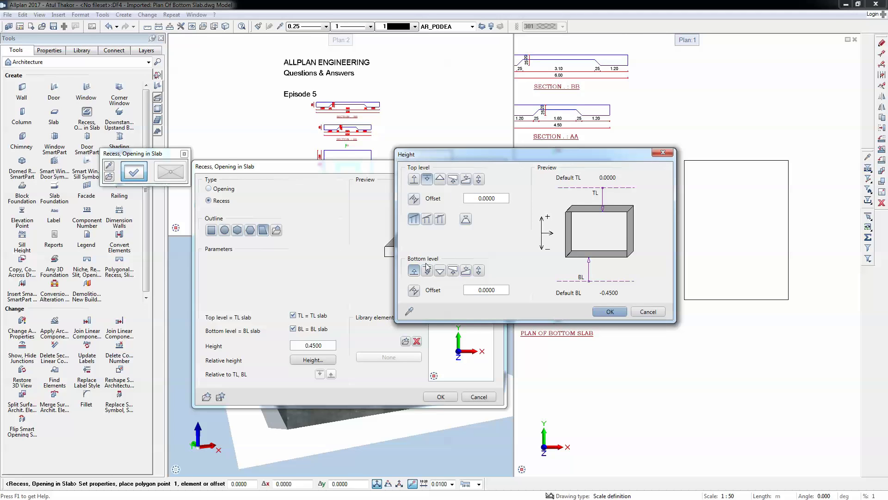
double_click(488, 198)
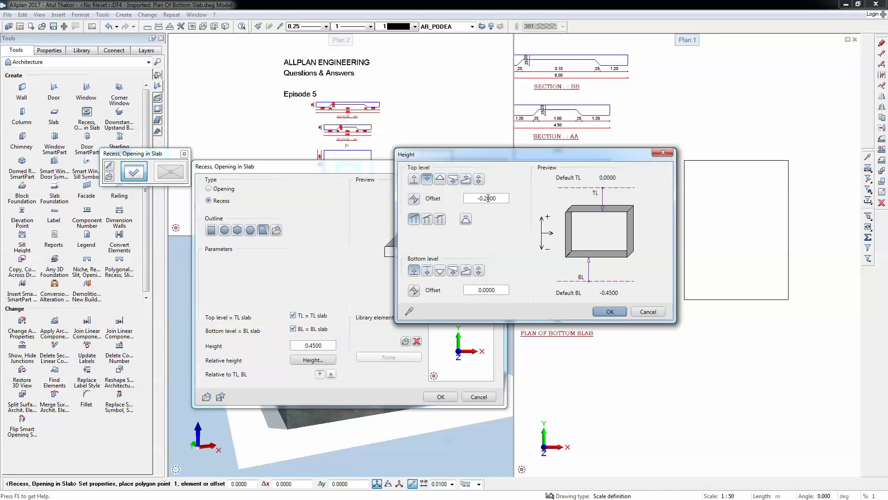
left_click(609, 312)
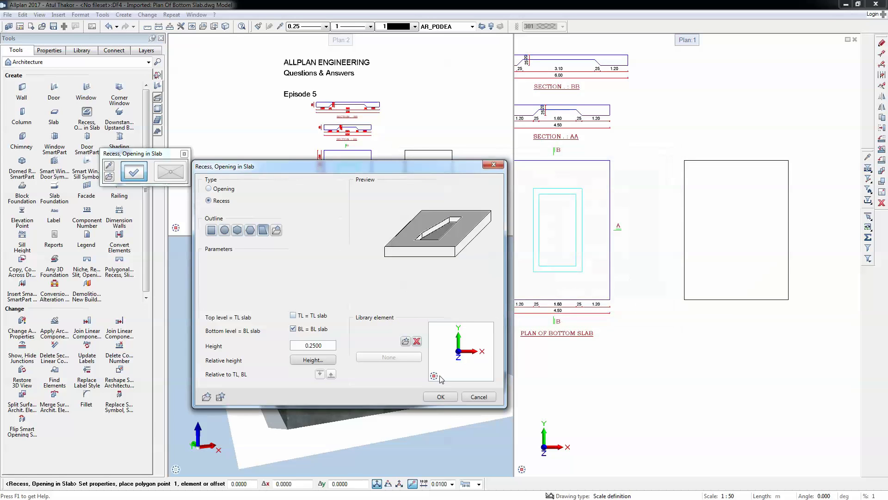
left_click(440, 397)
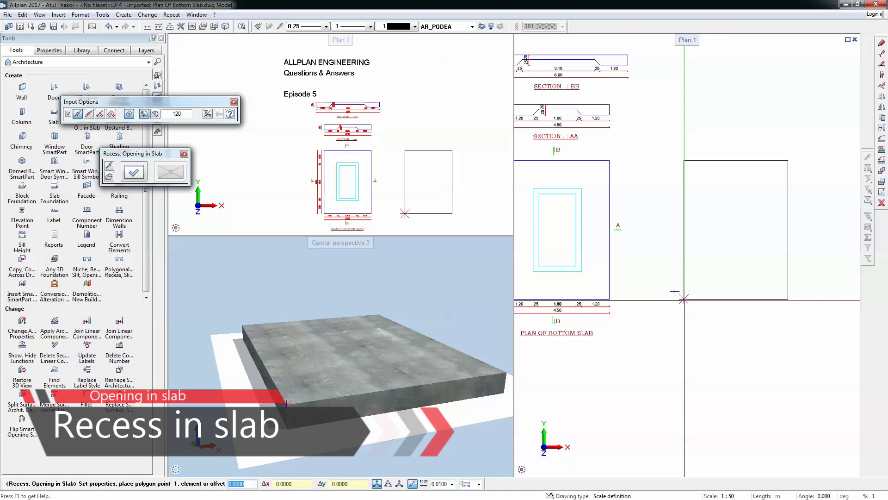
Step: Place the recess with a 1.2 corner offset and -1.2 at the opposite corner
key("Tab")
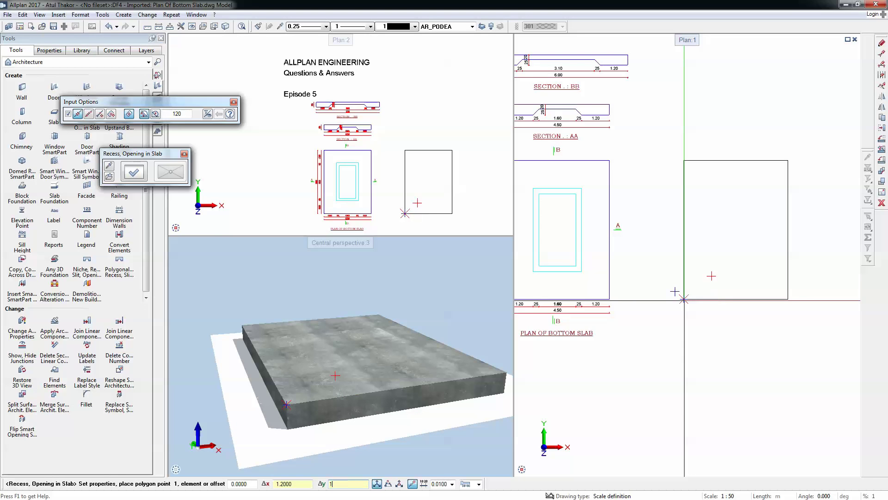
key("Return")
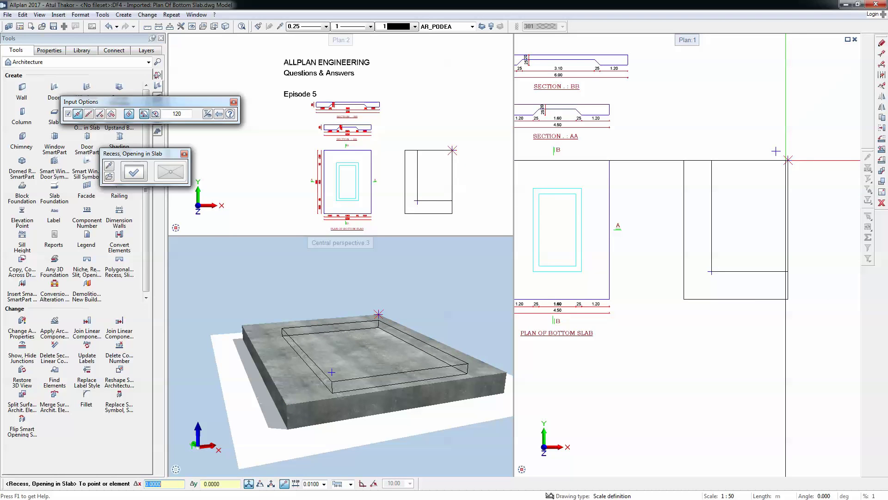
type("-1")
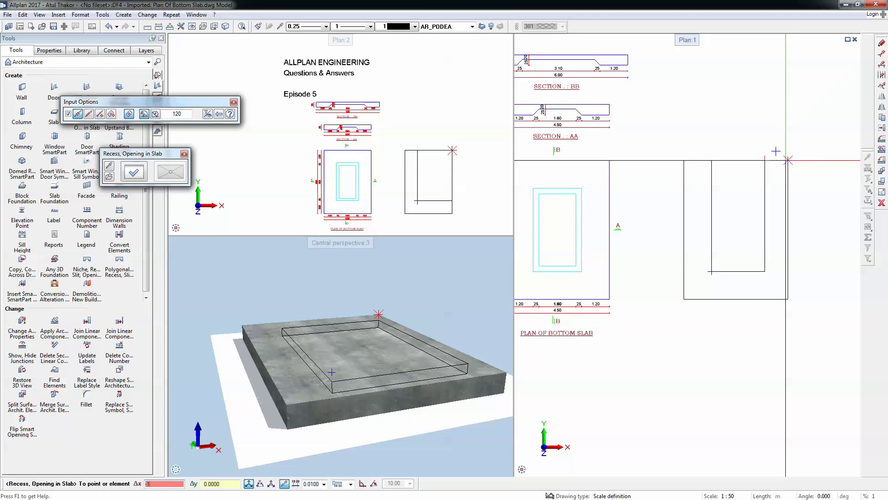
type(".2")
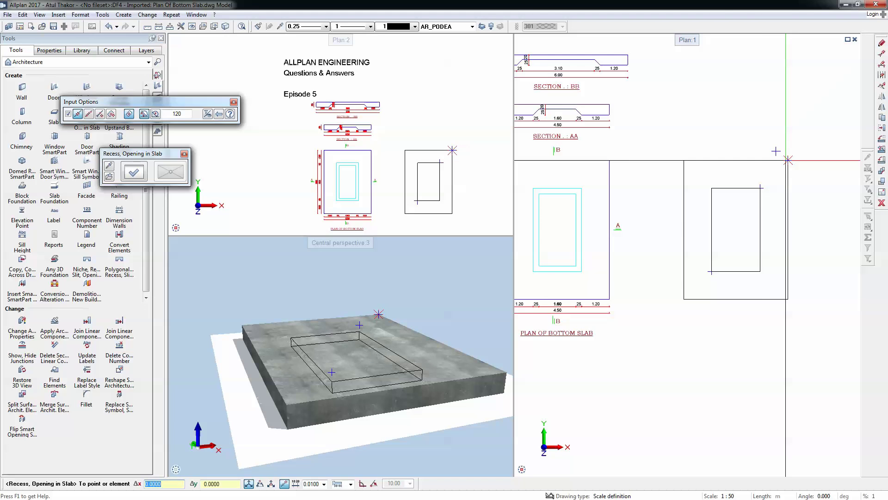
key("Return")
key("Escape")
scroll(379, 366, "up", 3)
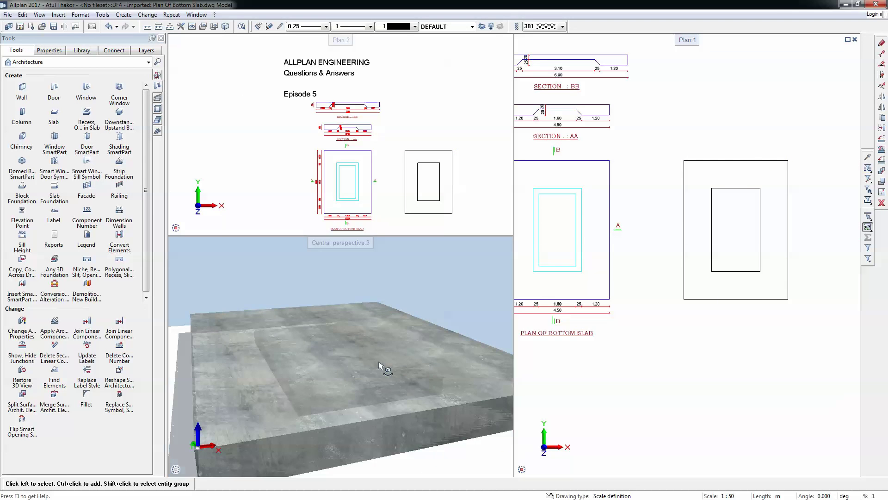
middle_click_drag(292, 303, 343, 370)
left_click_drag(337, 372, 444, 326)
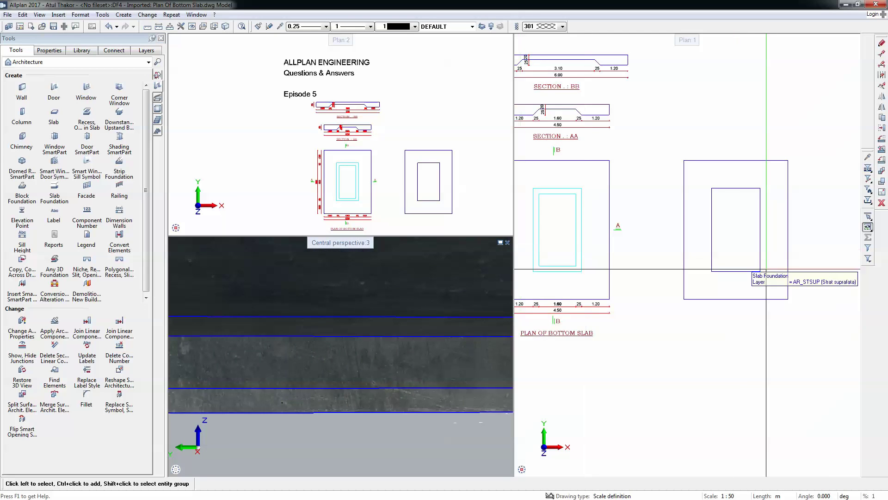
scroll(672, 237, "down", 2)
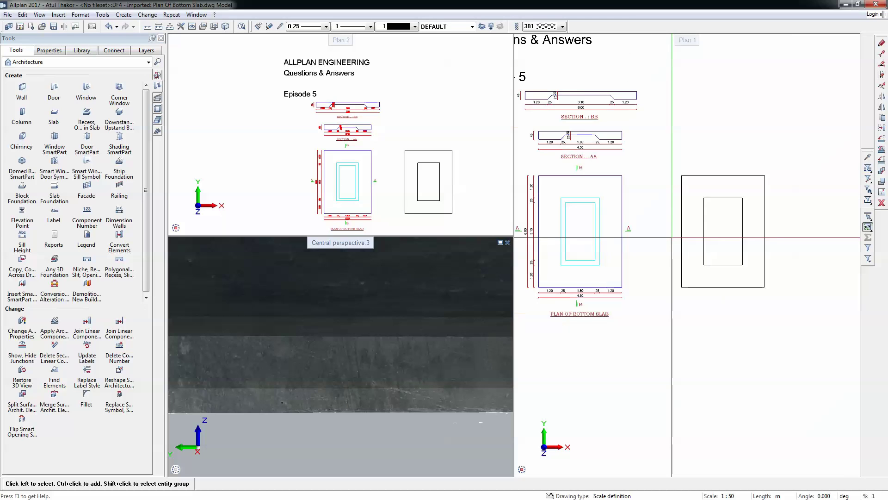
left_click_drag(430, 413, 420, 363)
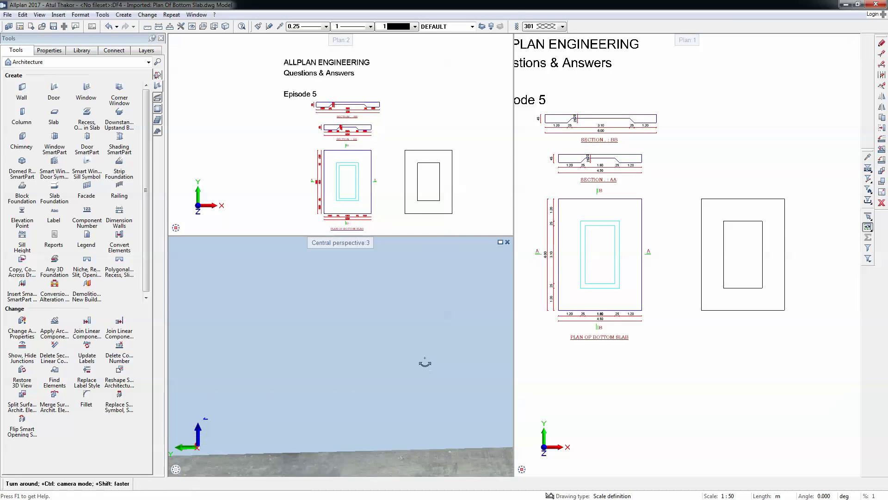
scroll(397, 353, "down", 2)
middle_click_drag(397, 353, 417, 393)
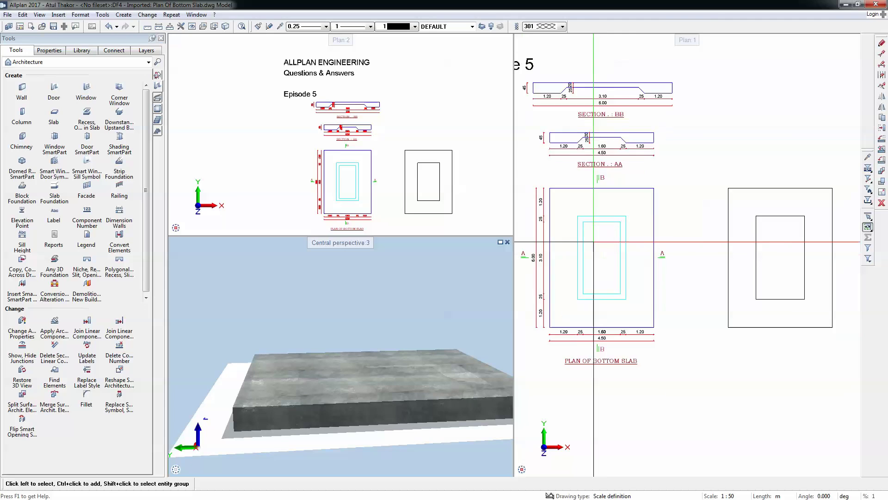
scroll(594, 241, "up", 2)
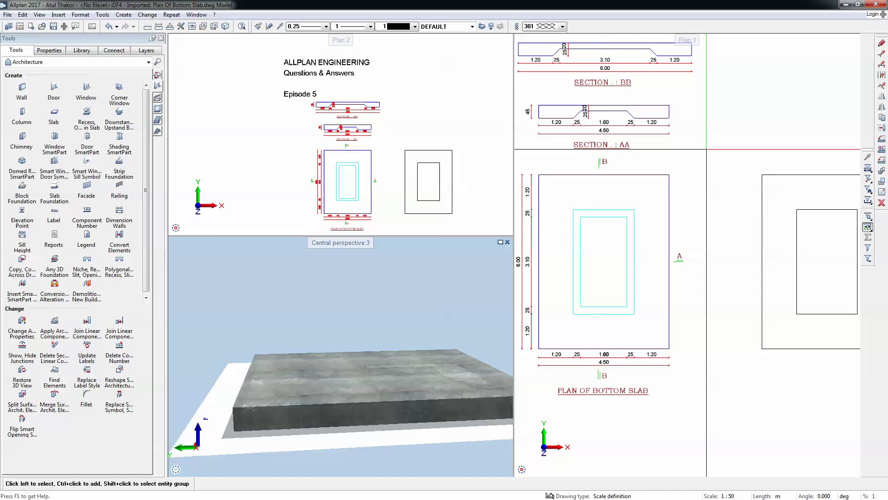
middle_click_drag(706, 183, 672, 173)
scroll(566, 133, "up", 6)
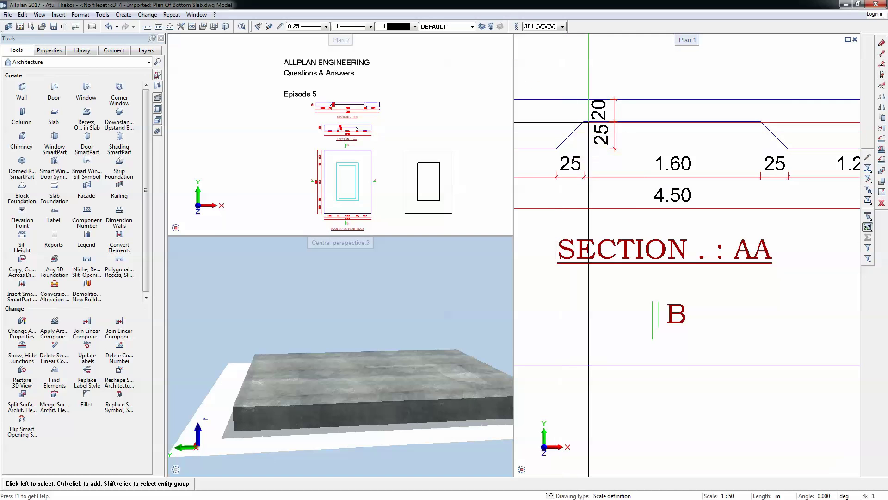
Step: Switch the tool family from Architecture to Bonus Tools
scroll(603, 128, "down", 5)
scroll(645, 215, "up", 2)
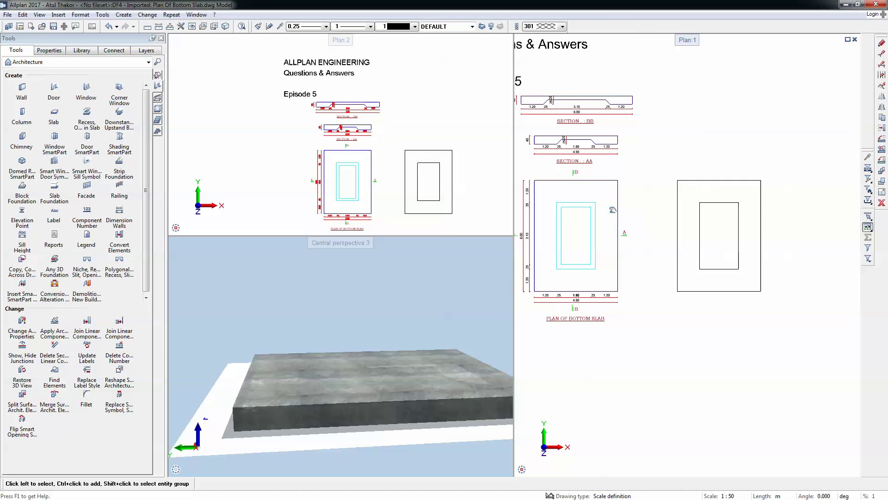
scroll(661, 217, "up", 1)
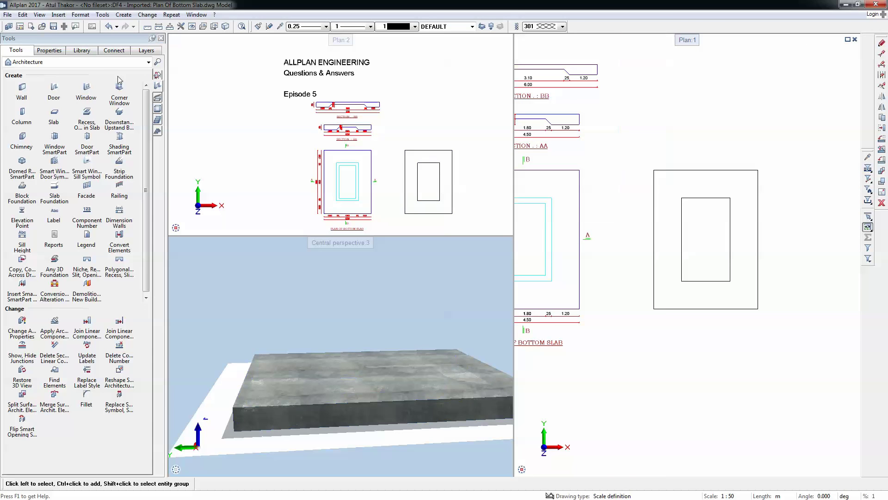
left_click(100, 65)
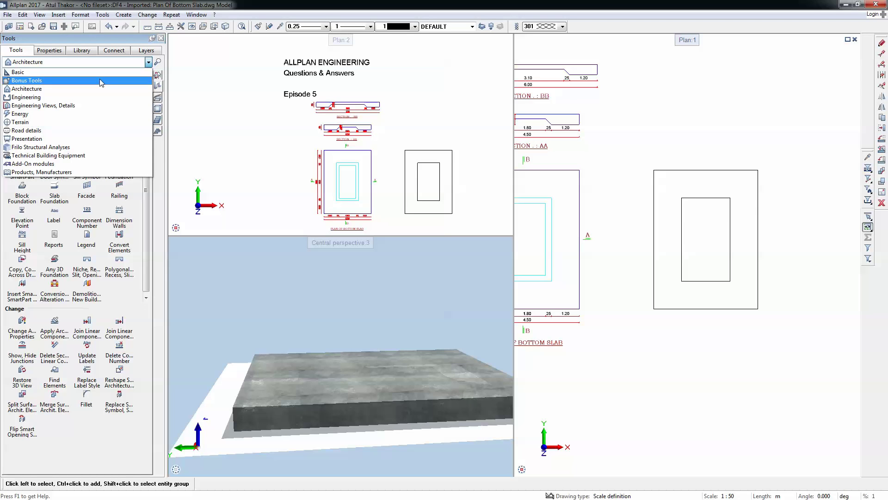
left_click(100, 80)
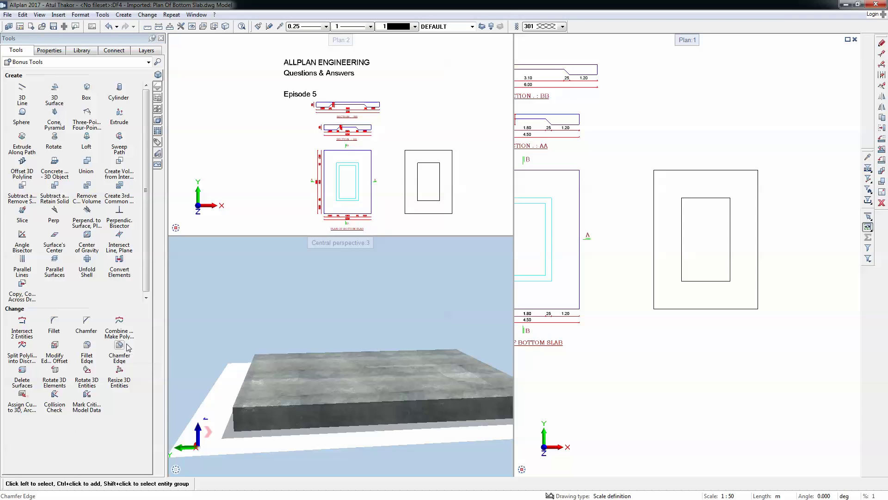
Step: Convert the recessed slab using Architecture to 3D solids, window-selecting it in Plan:1
left_click(121, 261)
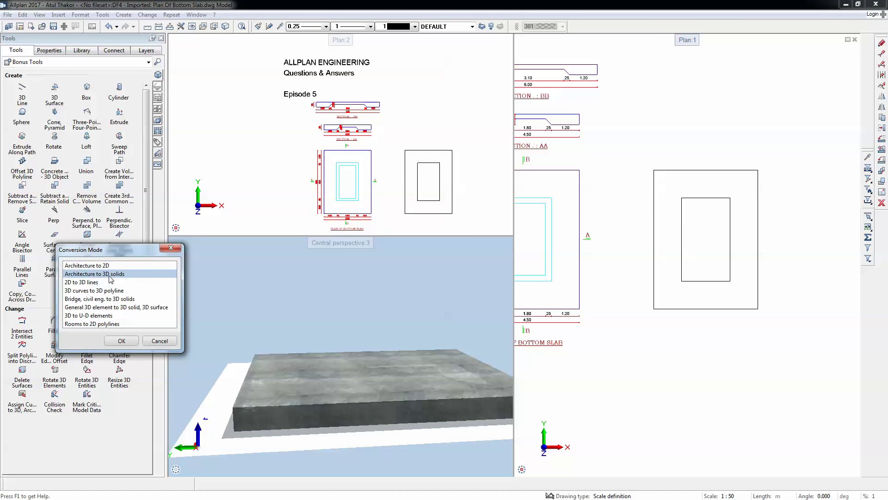
double_click(110, 275)
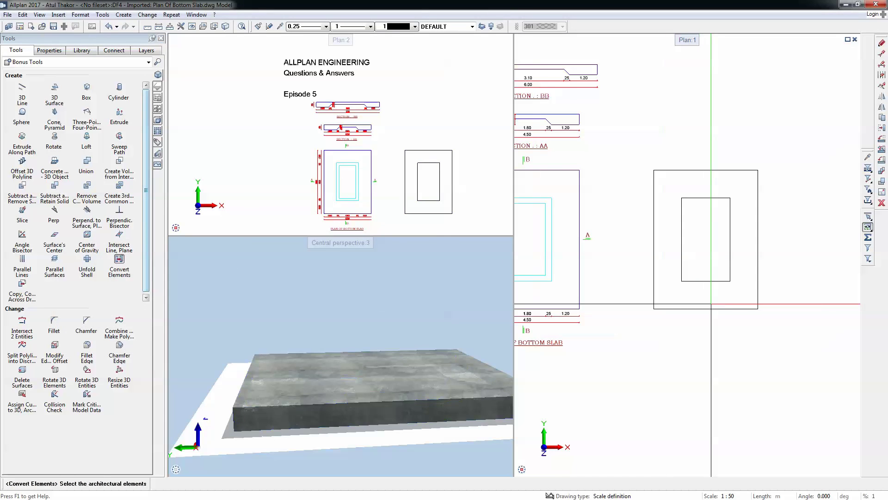
left_click_drag(768, 323, 638, 160)
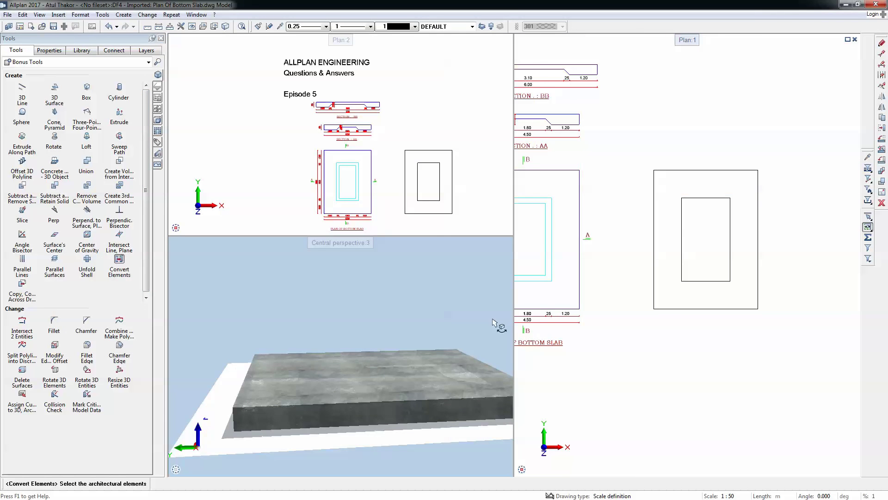
scroll(455, 372, "up", 4)
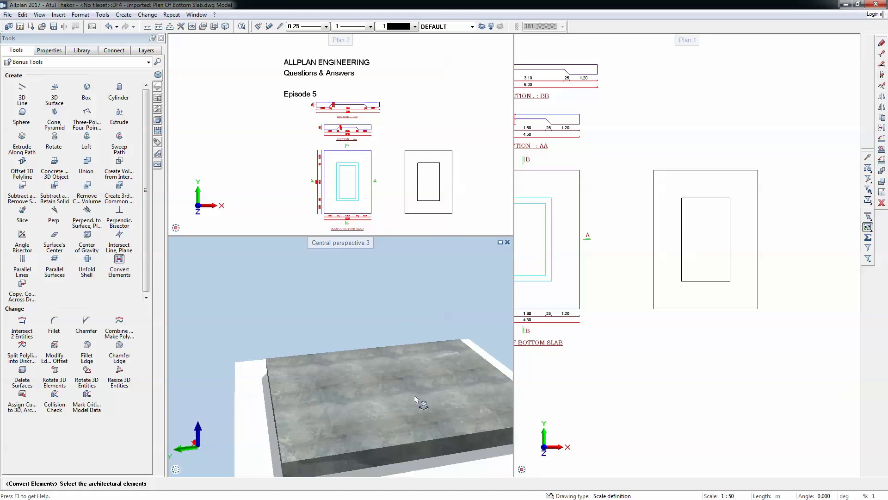
scroll(397, 373, "down", 2)
key("Escape")
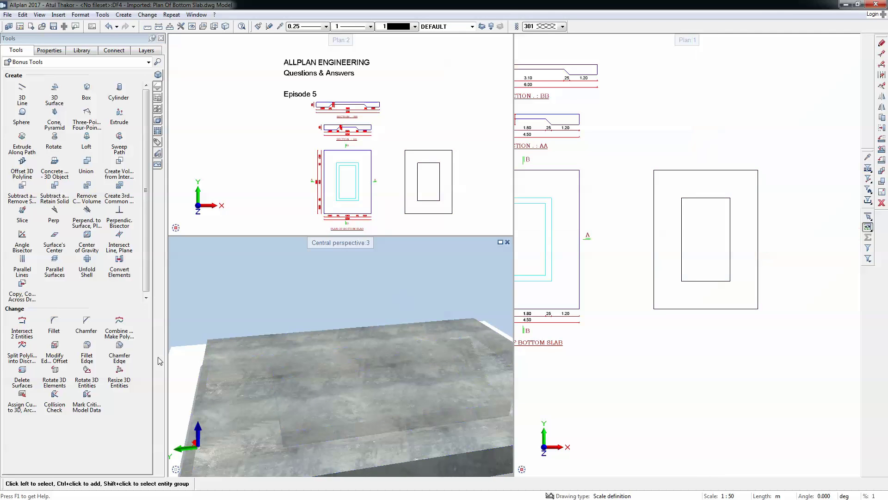
Step: Chamfer the recess's inner left, top and right edges on the slab solid, then orbit to check
left_click(116, 347)
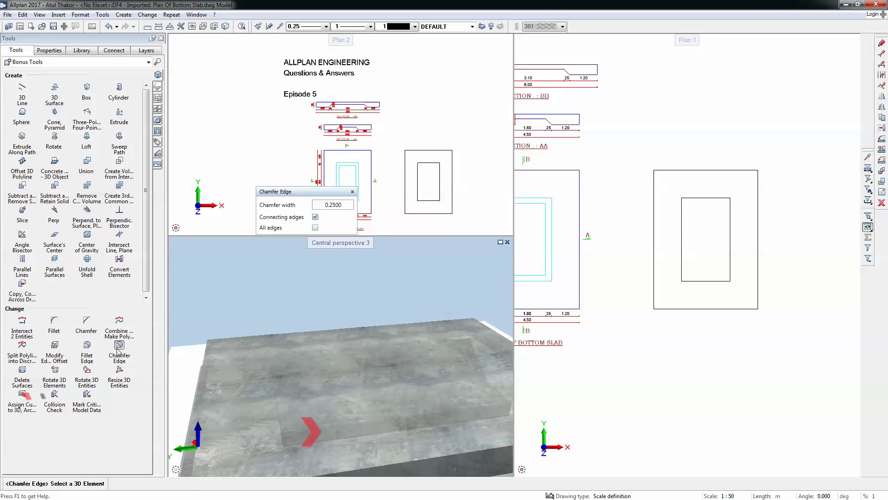
left_click(680, 239)
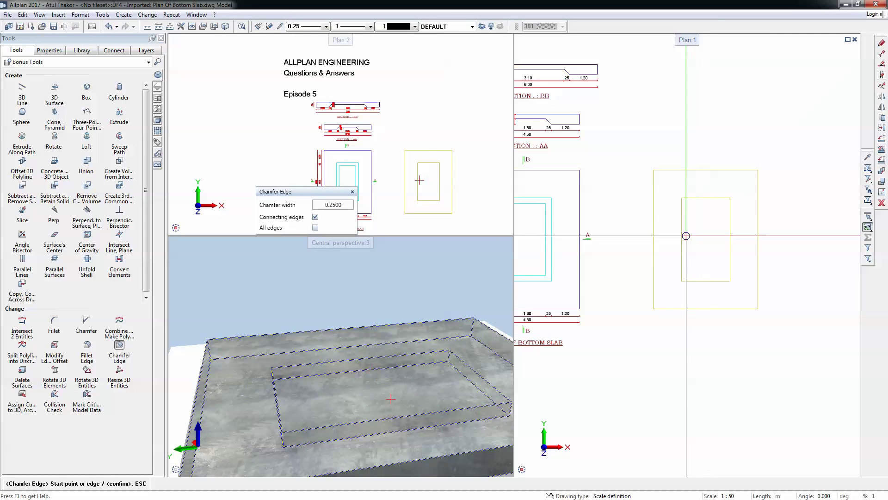
left_click(682, 235)
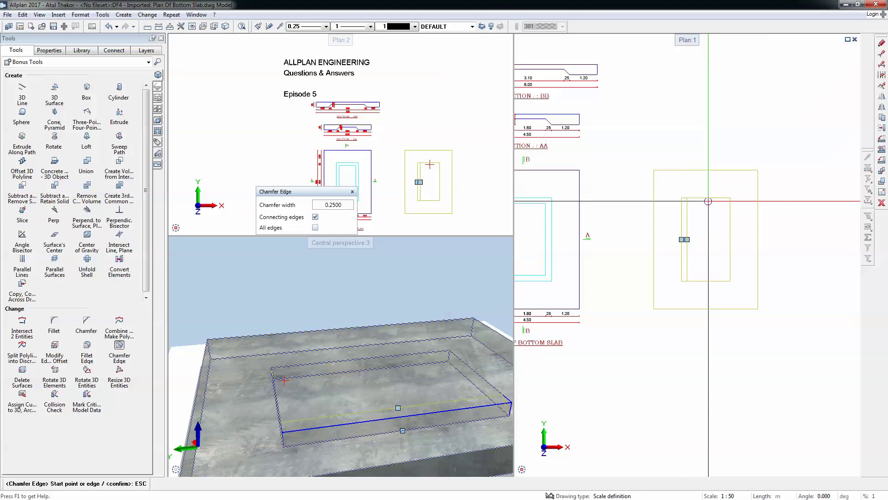
left_click(720, 202)
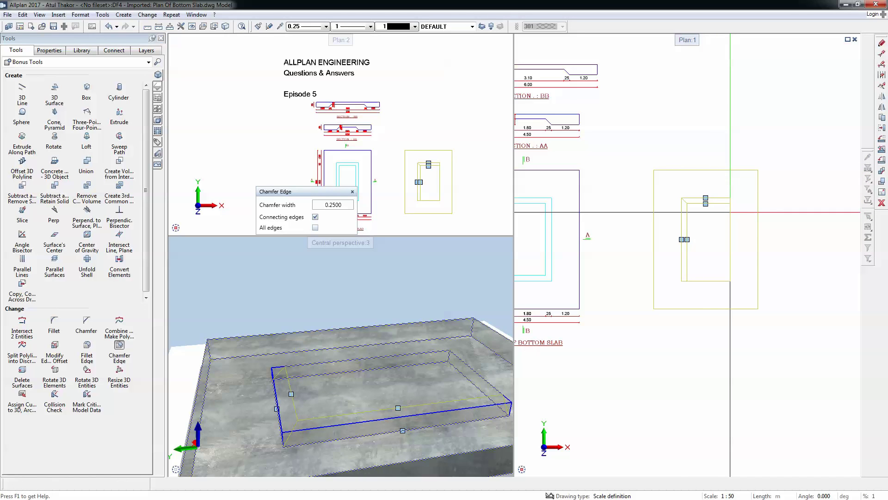
left_click(730, 212)
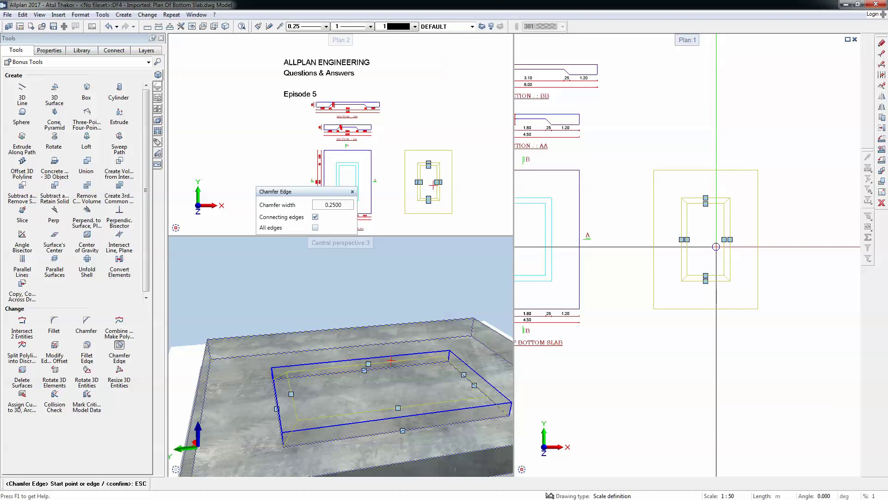
key("Escape")
key("Escape")
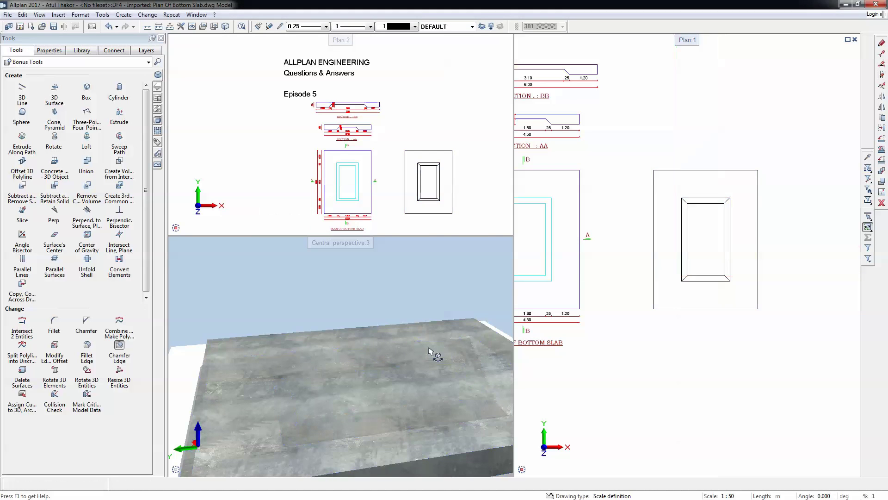
middle_click_drag(383, 358, 383, 360)
middle_click_drag(372, 405, 411, 345)
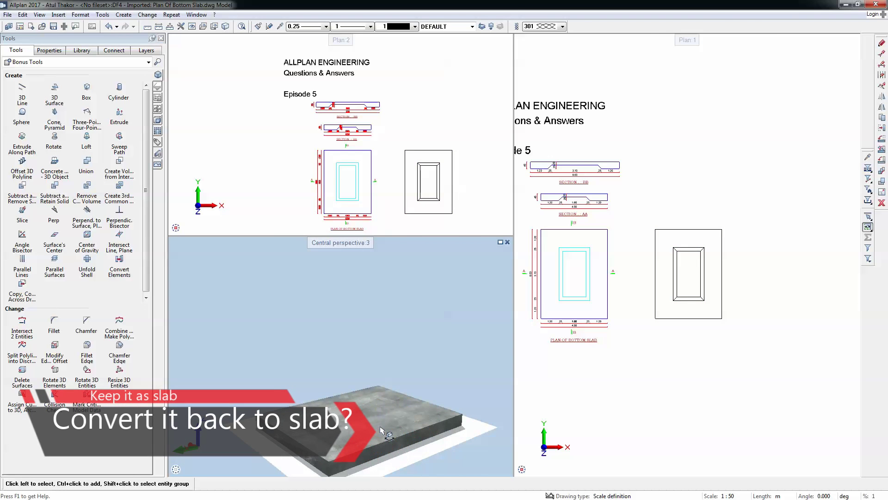
scroll(378, 407, "up", 4)
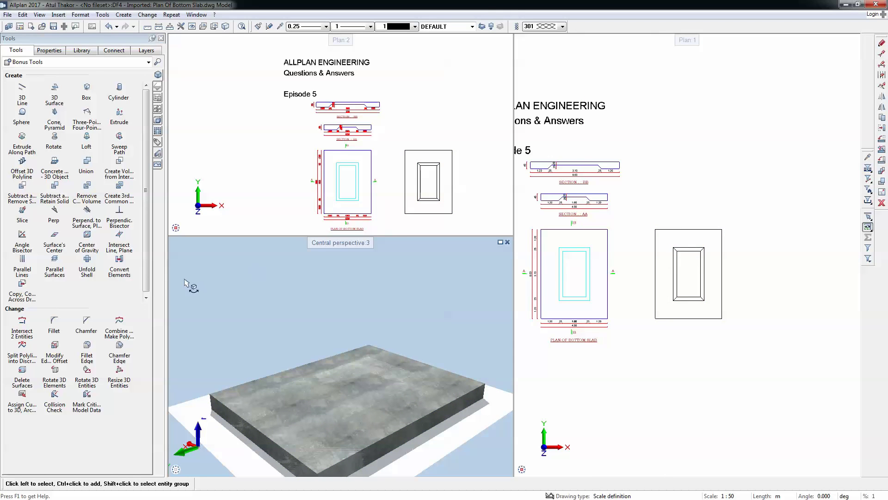
Step: Switch to Architecture and turn the chamfered slab solid into planes with 3D to Planes
left_click(149, 62)
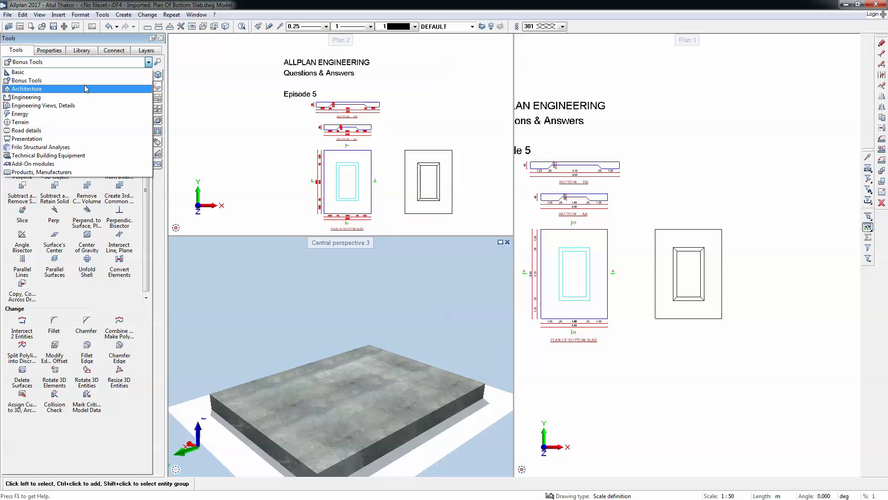
left_click(28, 87)
left_click(158, 75)
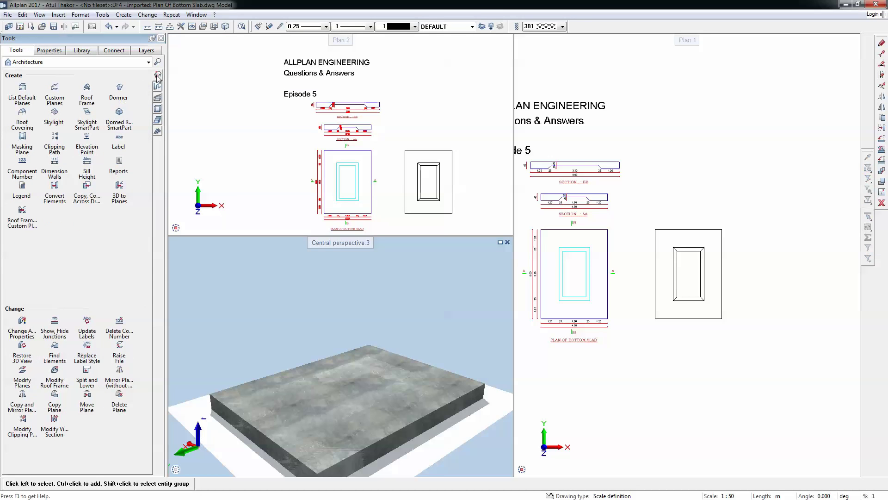
left_click(119, 186)
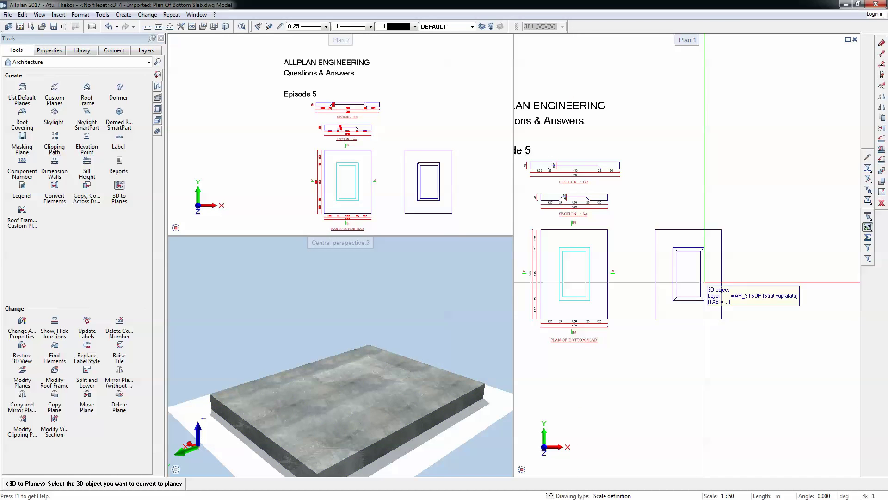
left_click_drag(738, 352, 655, 217)
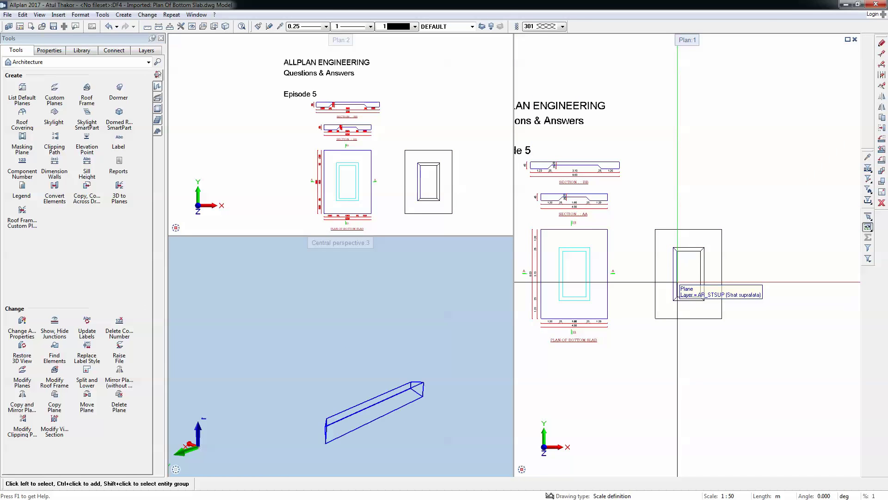
left_click(159, 87)
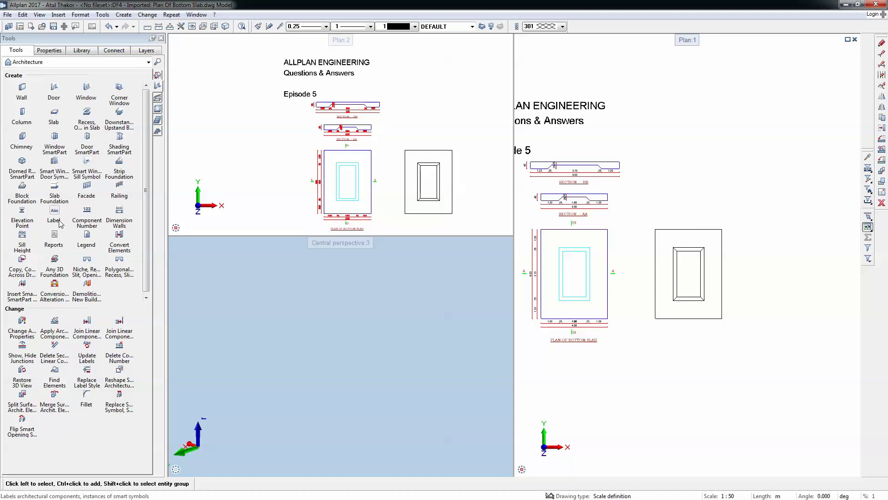
Step: Draw a slab foundation from the box's lower-left to top-right corner, then review it in perspective
left_click(55, 187)
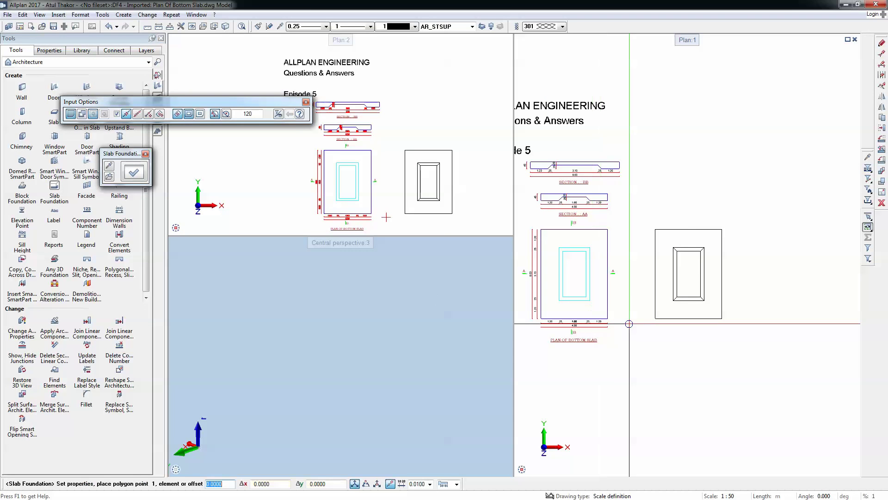
left_click(654, 318)
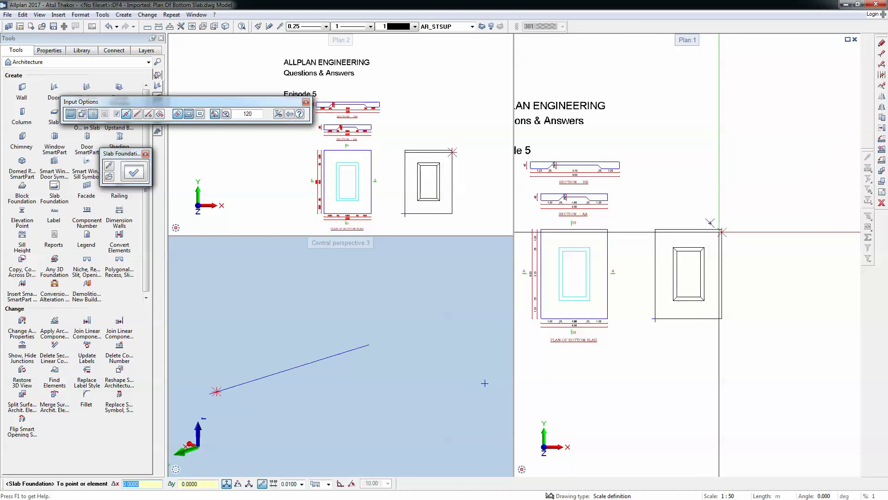
left_click(721, 231)
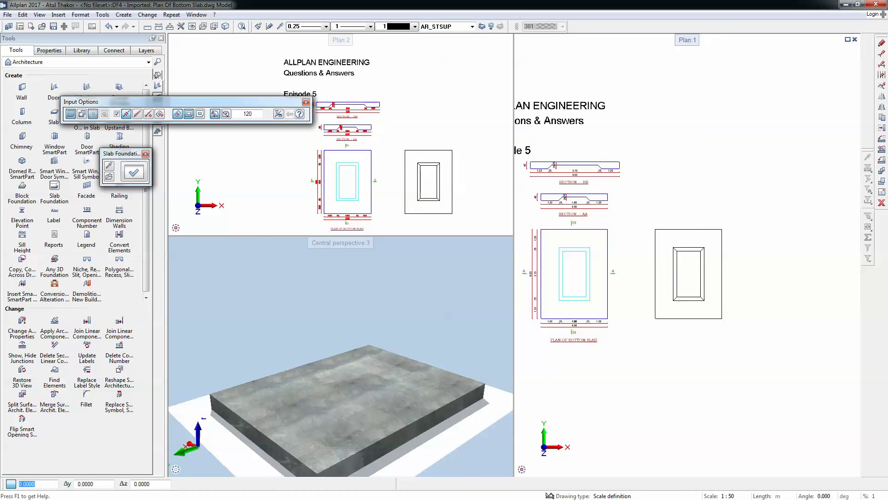
key("Escape")
scroll(361, 409, "up", 5)
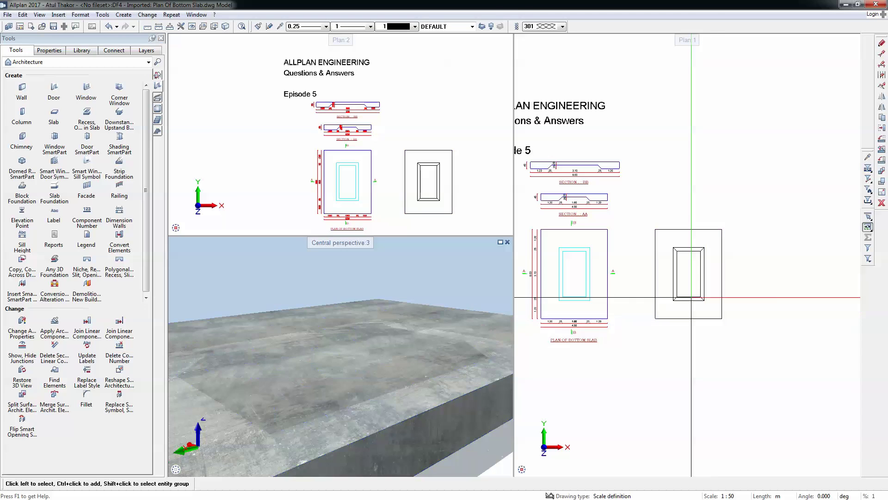
left_click_drag(361, 351, 337, 341)
middle_click_drag(338, 341, 367, 351)
left_click_drag(326, 382, 278, 360)
middle_click_drag(277, 361, 241, 338)
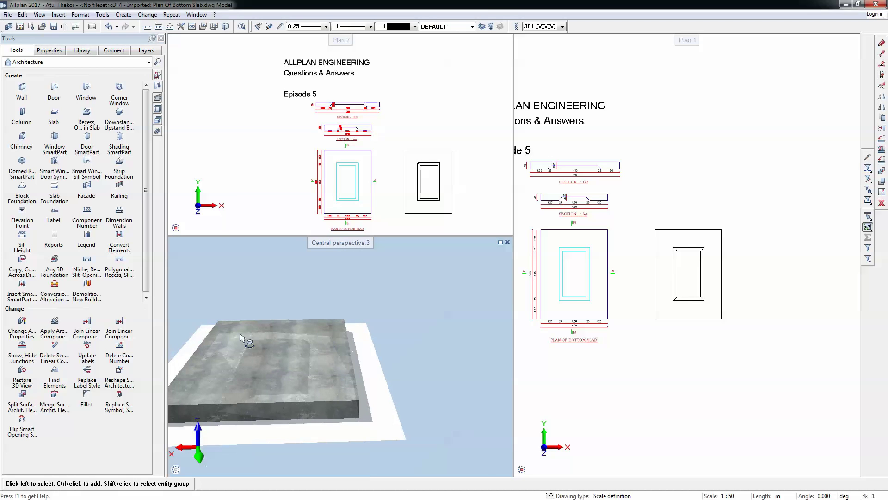
left_click(76, 62)
Step: Cut a section through the slab foundation and place it below the plan, dimensioned 1.20, 25, 3.10, 25 and 6.00
left_click(70, 106)
left_click(54, 88)
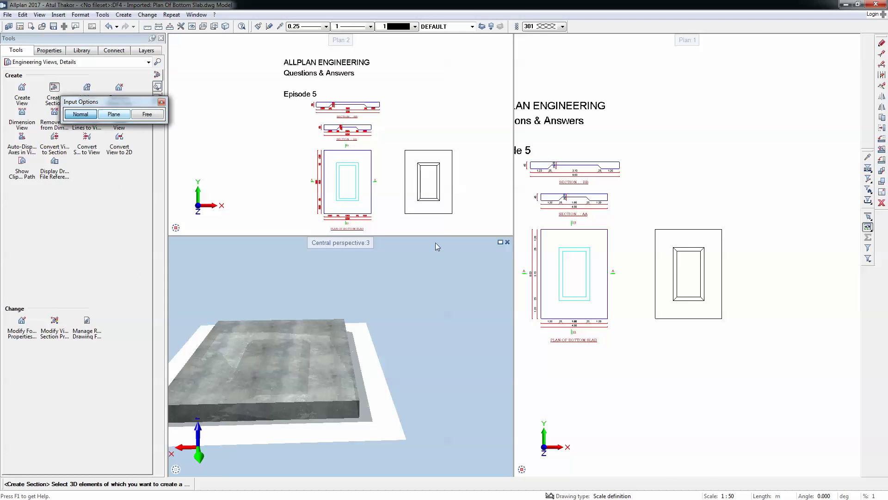
left_click_drag(721, 229, 622, 341)
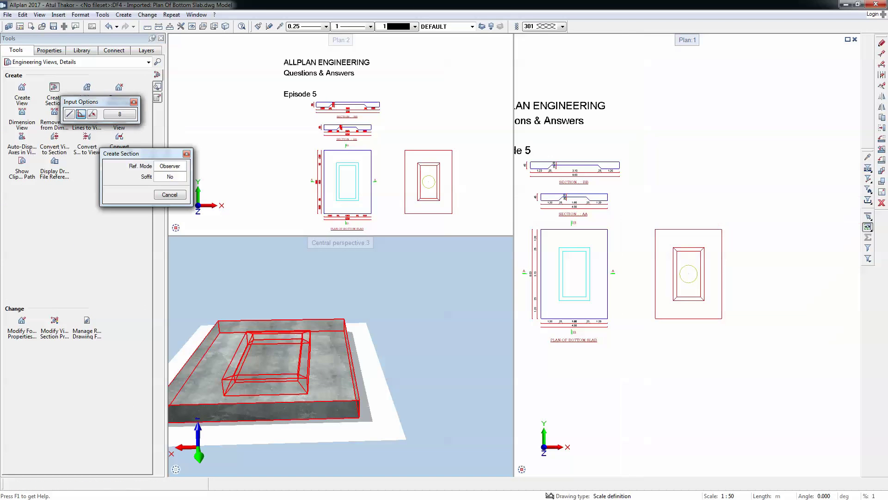
left_click(695, 331)
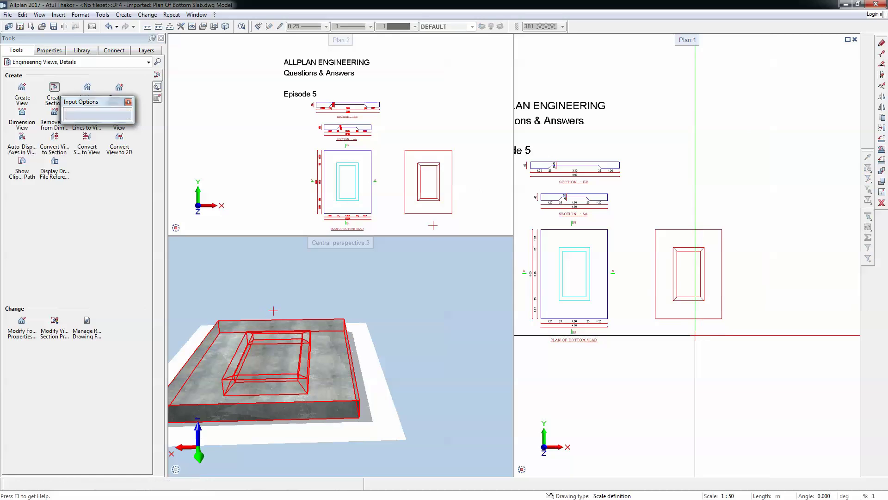
key("Escape")
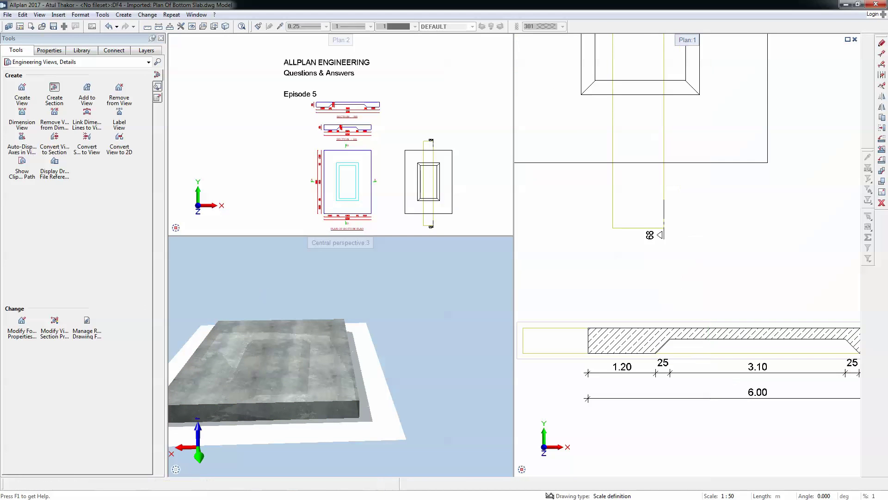
key("Return")
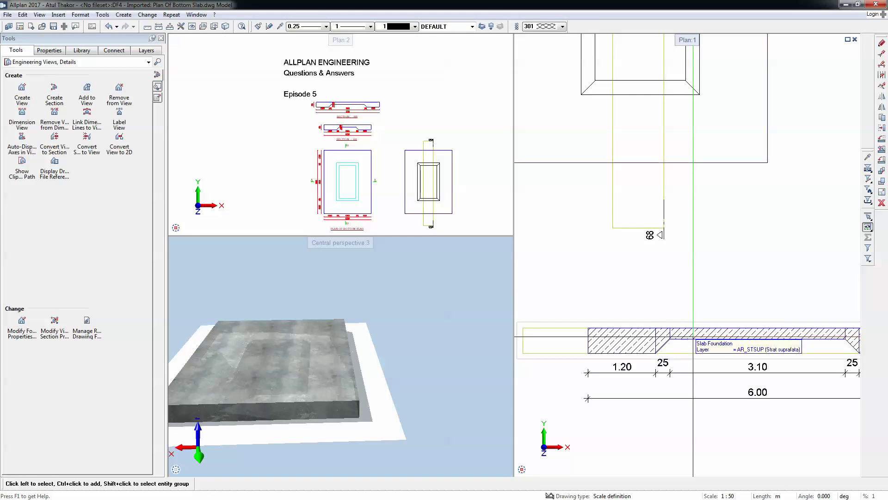
scroll(693, 336, "down", 3)
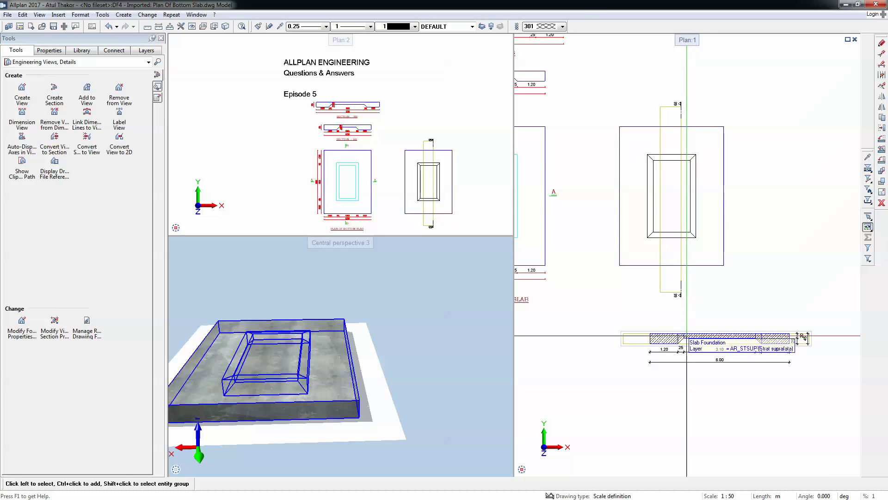
left_click(148, 61)
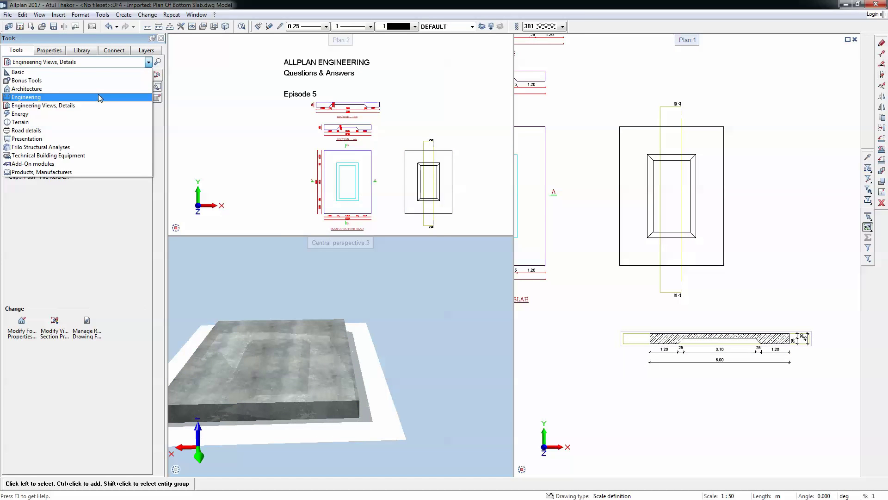
left_click(97, 88)
left_click(55, 238)
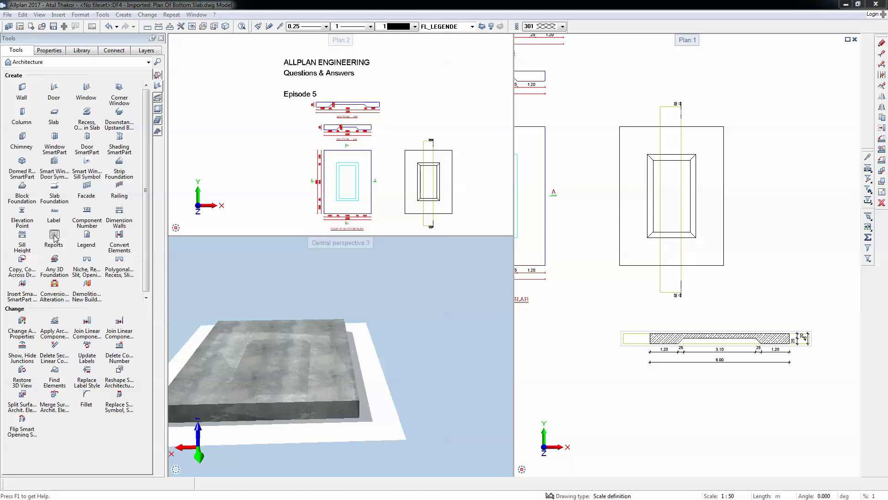
left_click(503, 161)
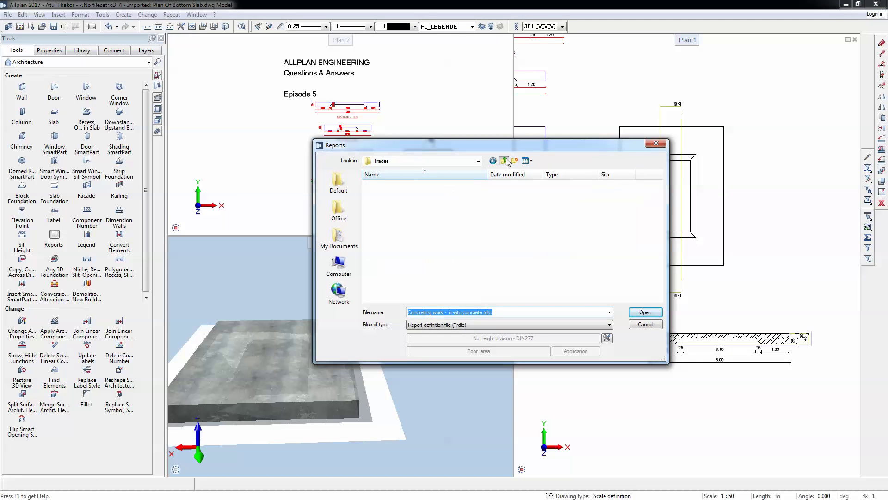
double_click(431, 185)
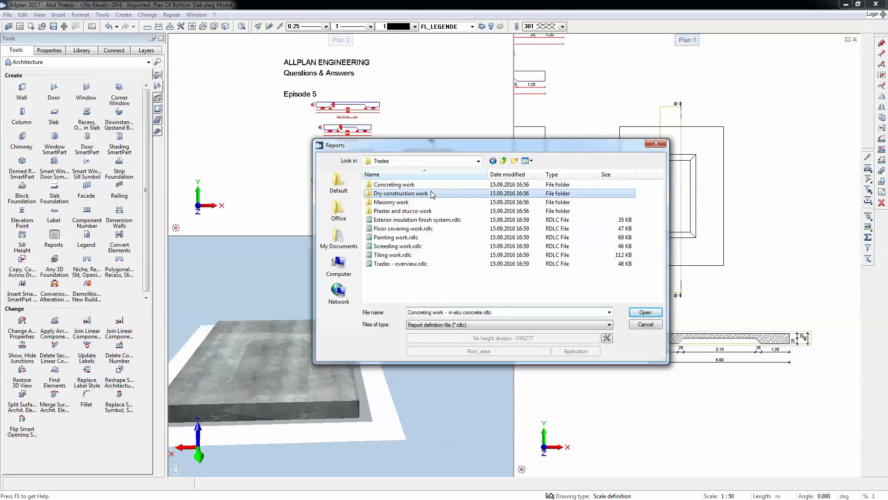
double_click(431, 185)
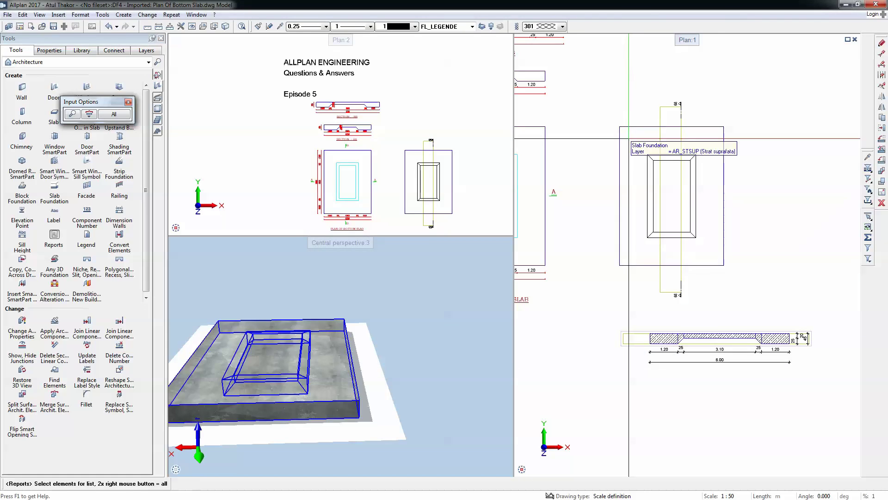
left_click(676, 195)
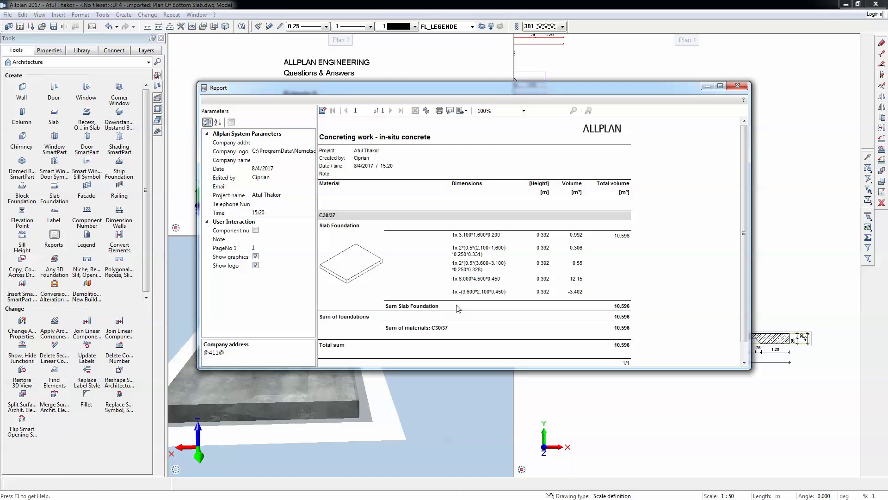
left_click(739, 87)
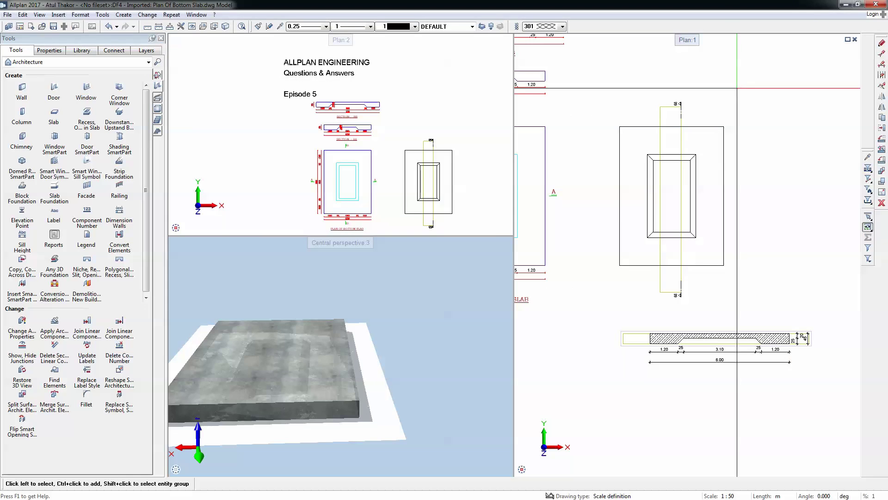